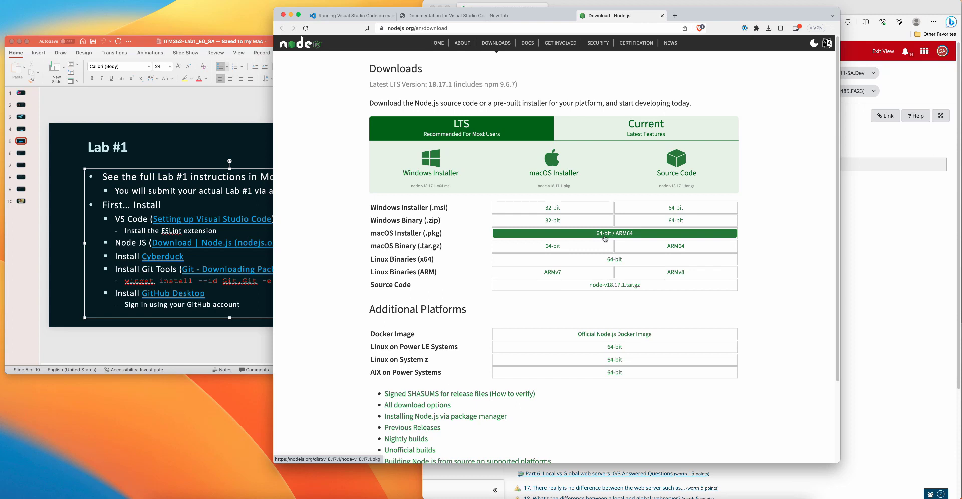
# Step: Download the 64-bit / ARM64 macOS installer node-v18.17.1.pkg to the Downloads folder and open it
pyautogui.click(605, 234)
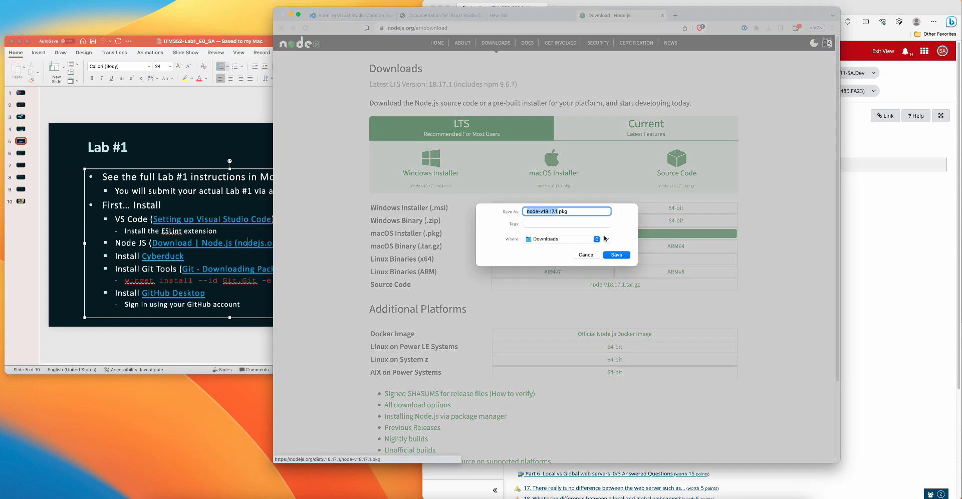
pyautogui.click(616, 255)
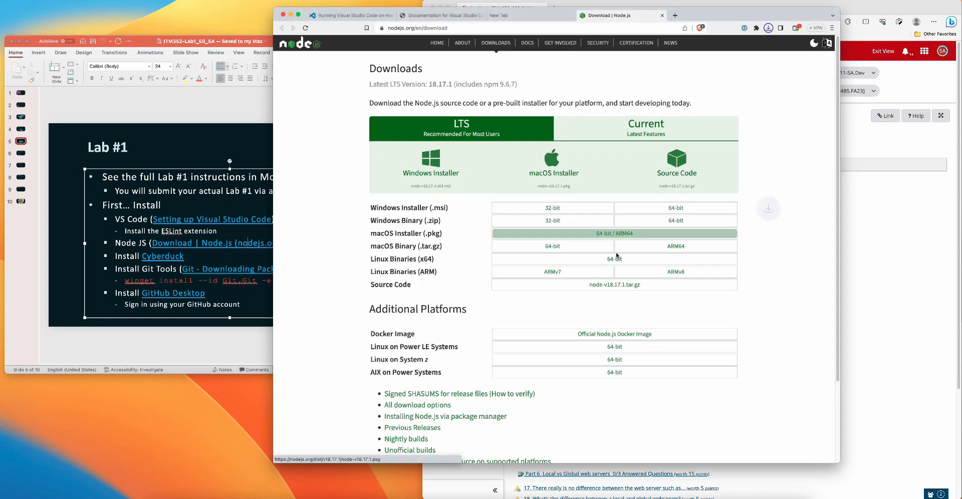
pyautogui.moveTo(747, 50)
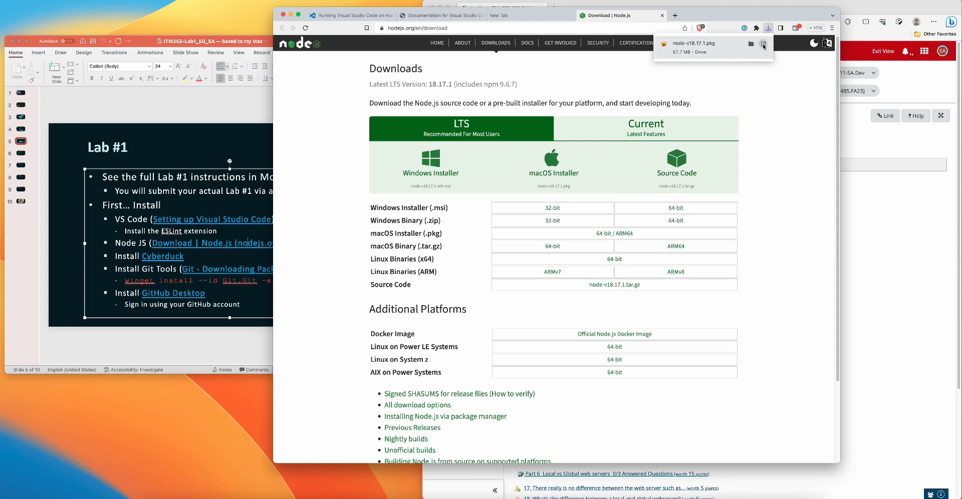
pyautogui.click(763, 45)
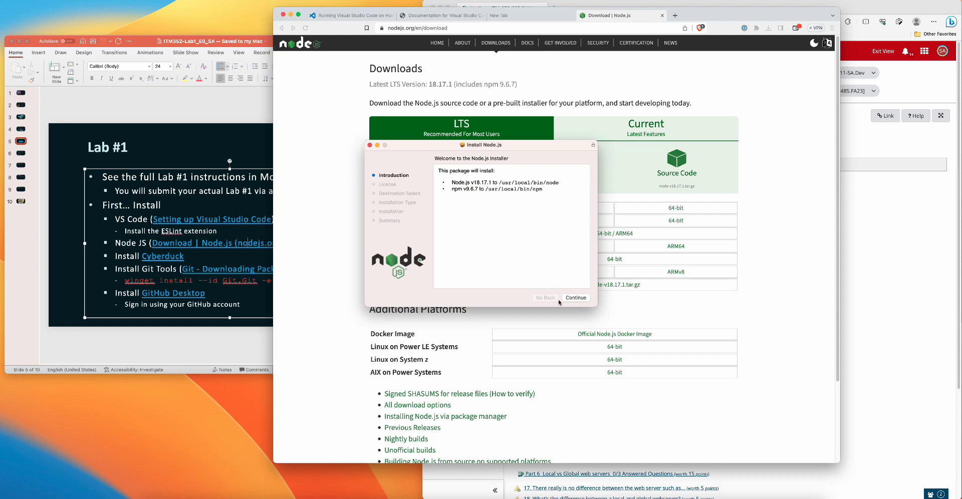
# Step: Accept the Node.js license agreement and start the standard installation on Macintosh HD
pyautogui.click(576, 299)
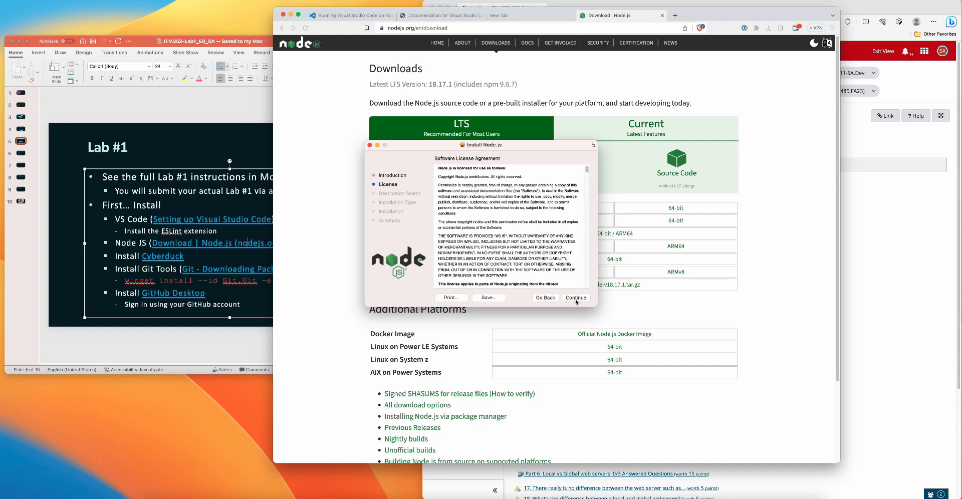
pyautogui.click(576, 298)
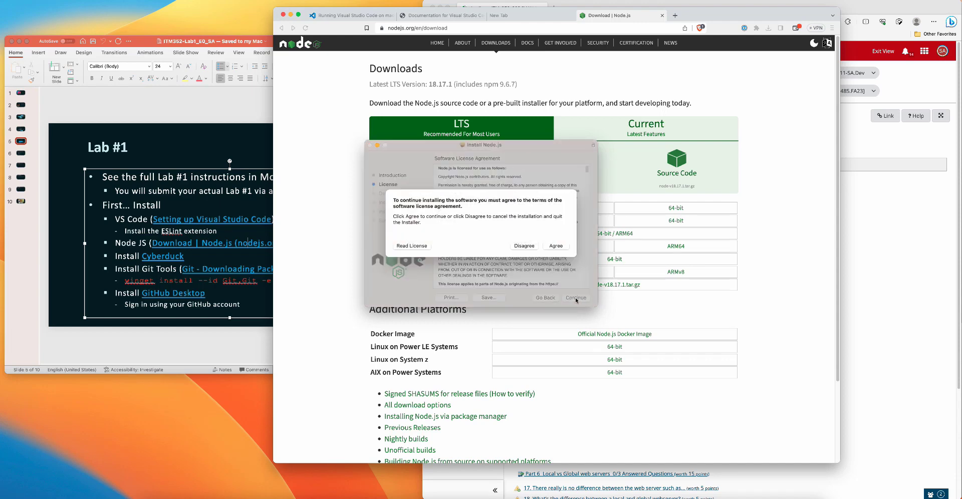
pyautogui.click(556, 247)
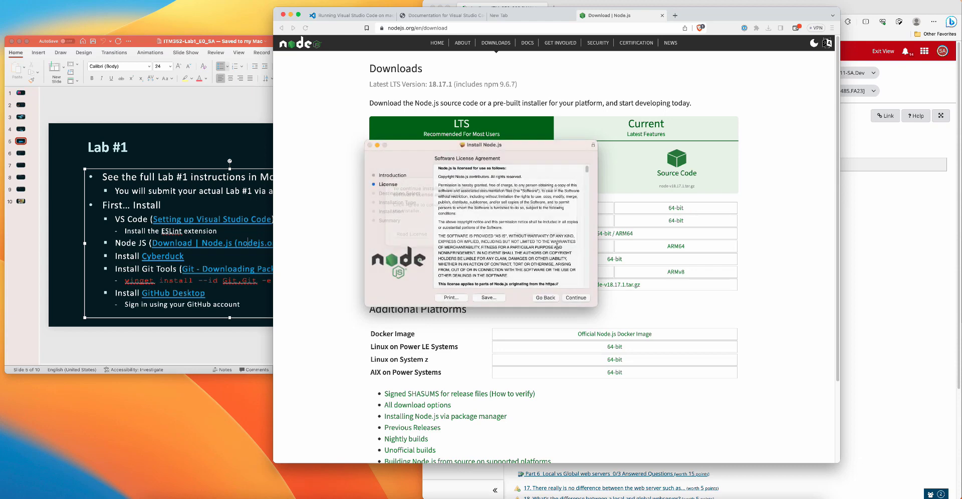
pyautogui.click(576, 298)
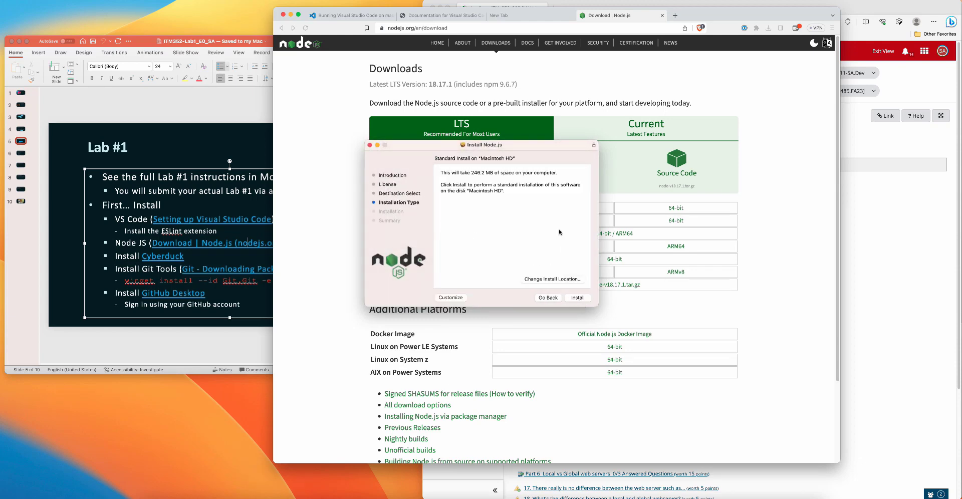
pyautogui.click(578, 299)
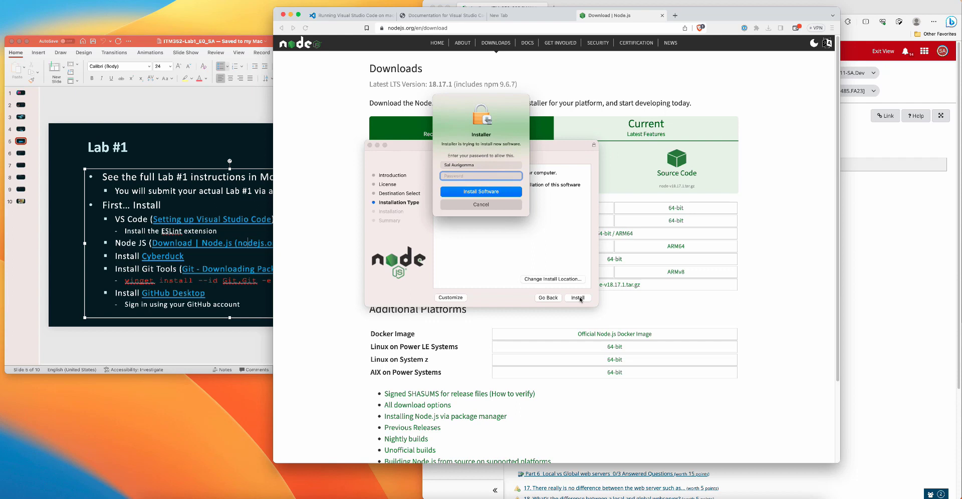
# Step: Authorize the installation with the account password and allow Installer to access the Downloads folder
pyautogui.write('****')
pyautogui.press('Return')
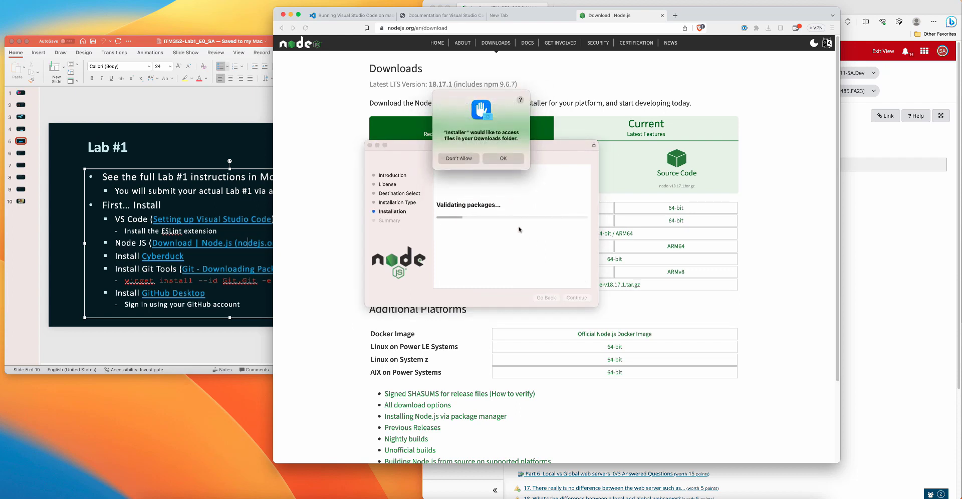
pyautogui.click(496, 159)
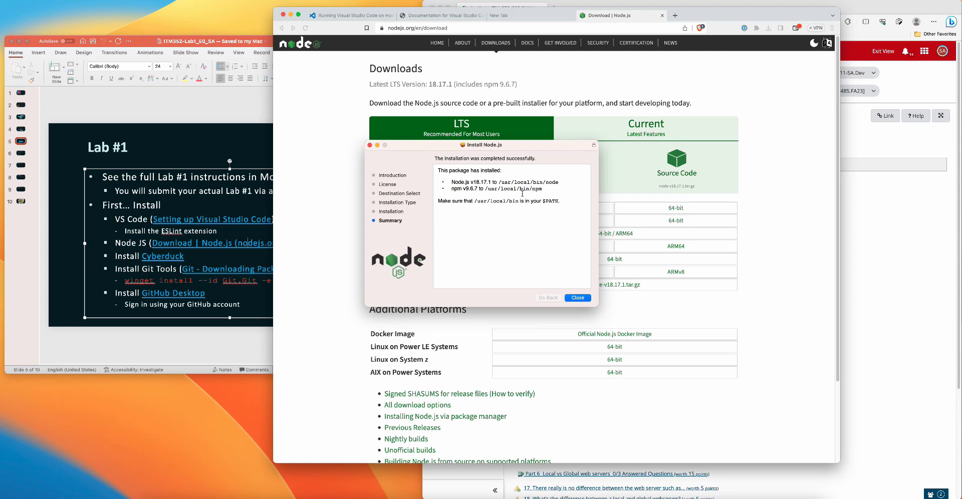
# Step: Close the Node.js installer with its package moved to the Trash, and minimize the browser window
pyautogui.click(576, 299)
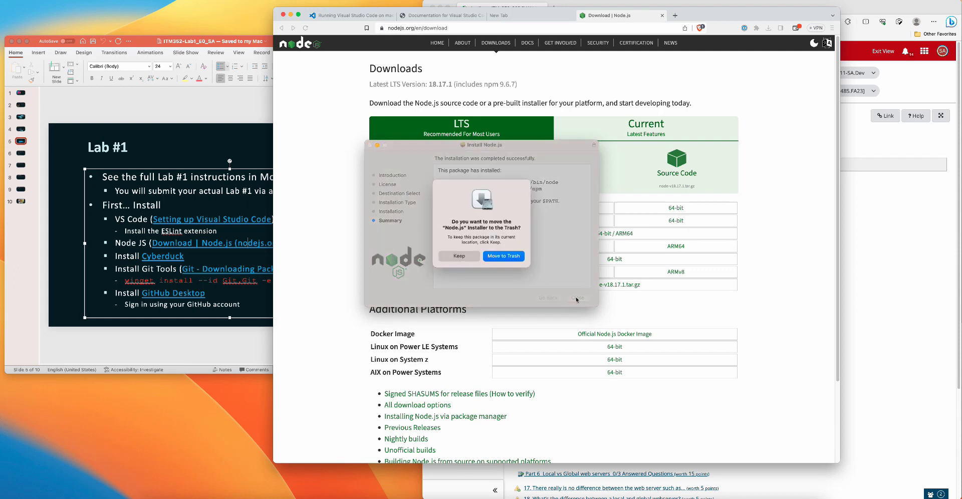
pyautogui.click(498, 261)
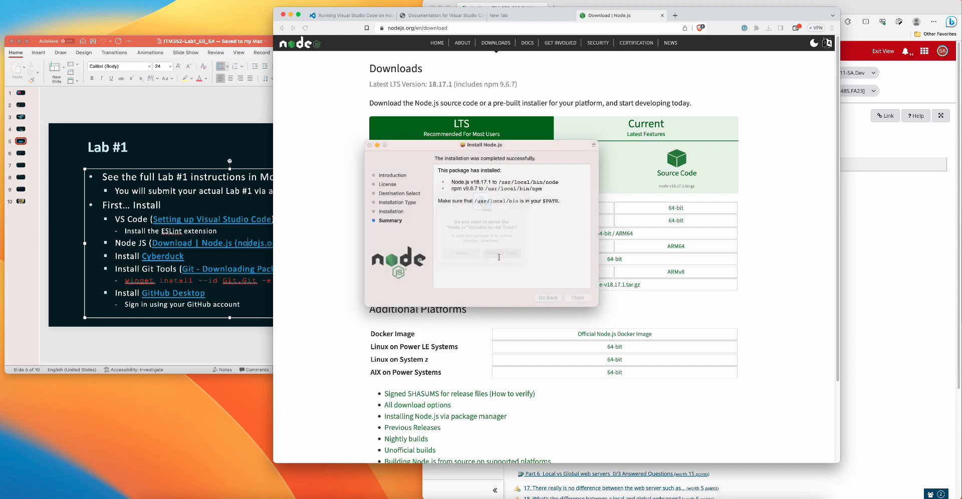
pyautogui.click(290, 16)
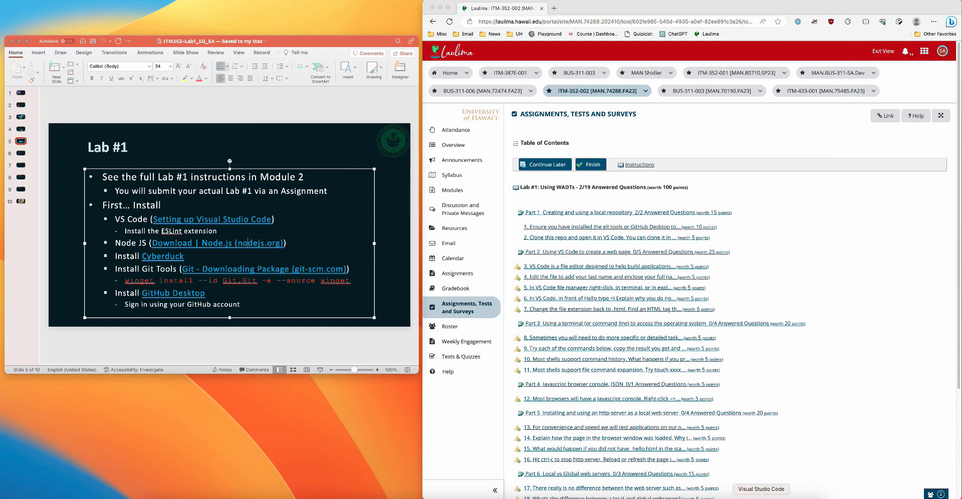
# Step: Switch to Visual Studio Code, check the Node.js version in the terminal with node --version, and put the window away
pyautogui.click(762, 497)
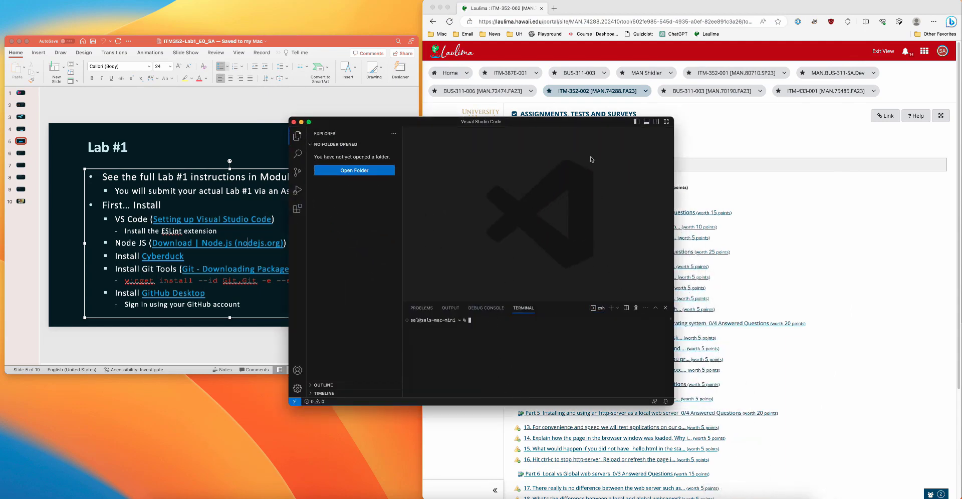
pyautogui.write('node --version')
pyautogui.click(301, 122)
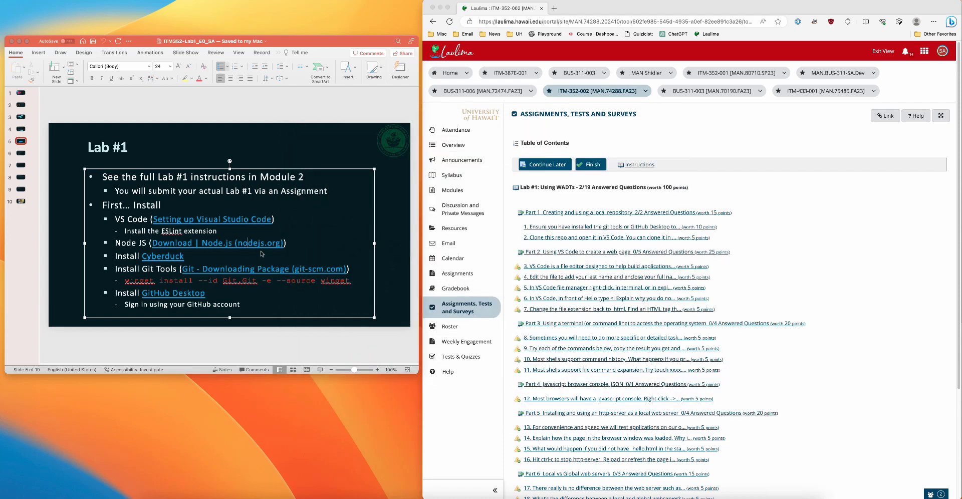
# Step: Open the Cyberduck hyperlink from the Lab #1 slide in PowerPoint
pyautogui.click(156, 257)
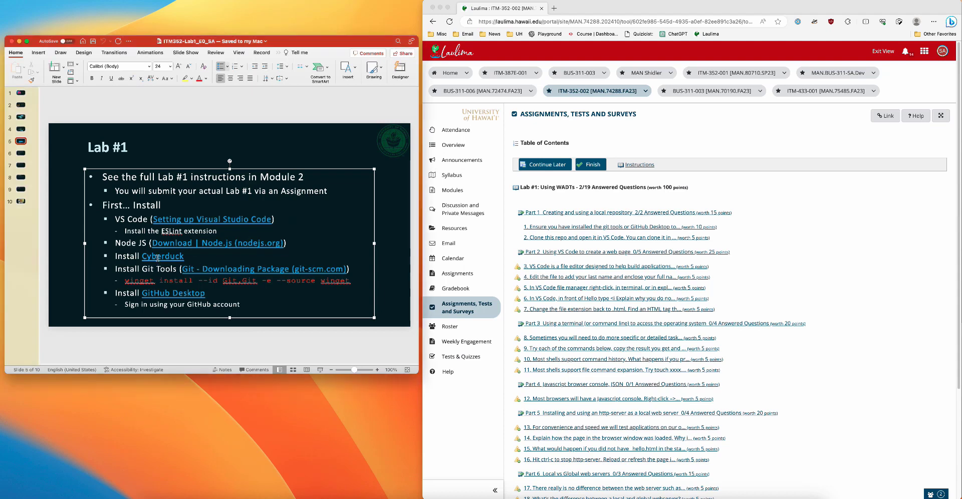
pyautogui.rightClick(157, 258)
pyautogui.moveTo(199, 326)
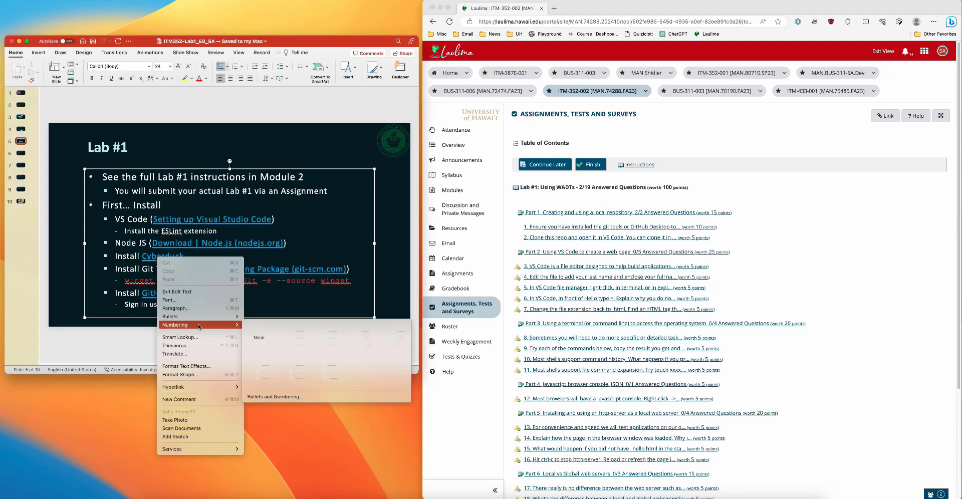
pyautogui.moveTo(231, 387)
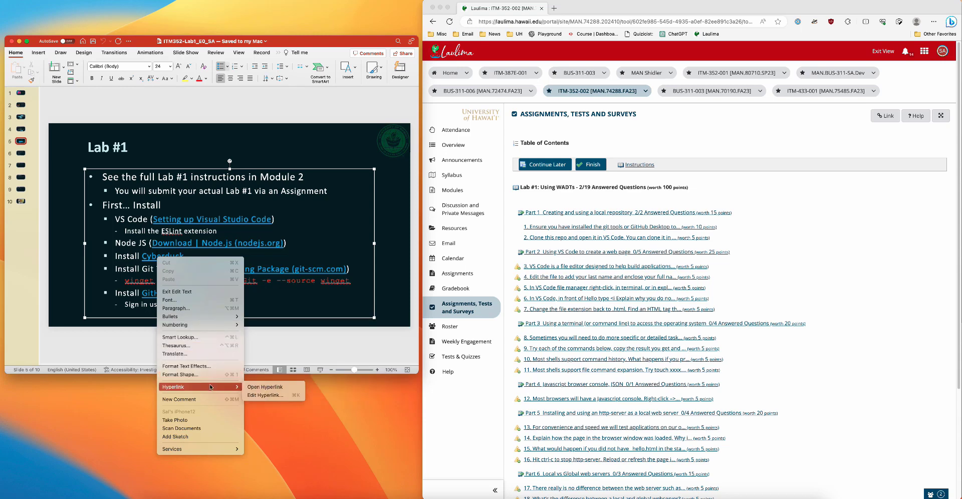
pyautogui.click(256, 389)
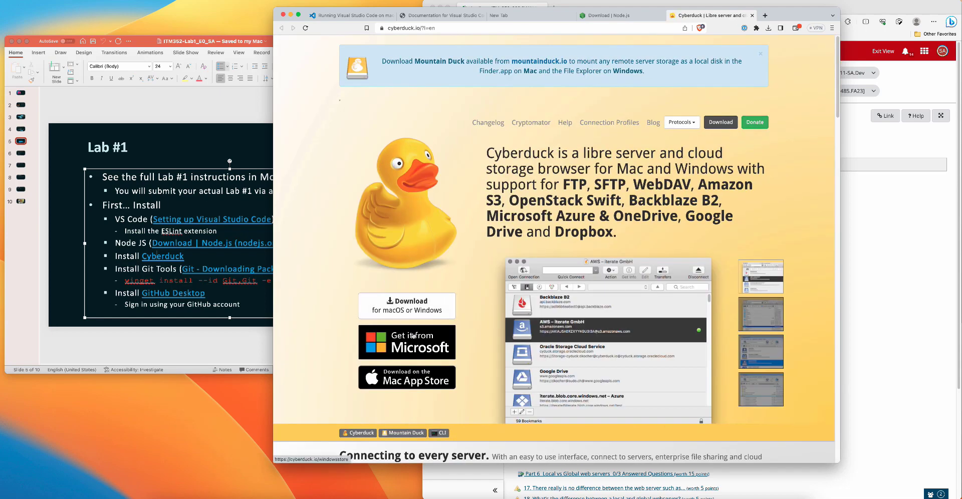
# Step: Download Cyberduck for macOS as Cyberduck-8.6.3.40040.zip to the Downloads folder and open the downloaded archive
pyautogui.click(434, 310)
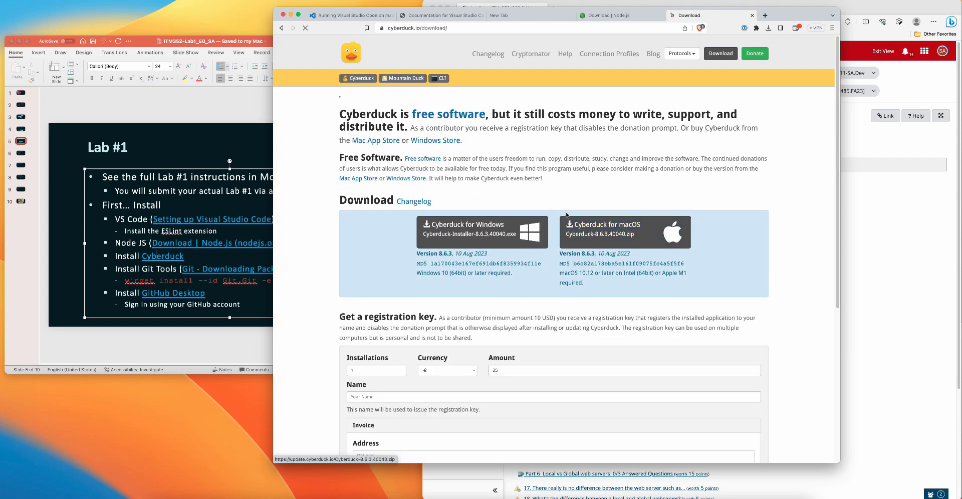
pyautogui.click(635, 239)
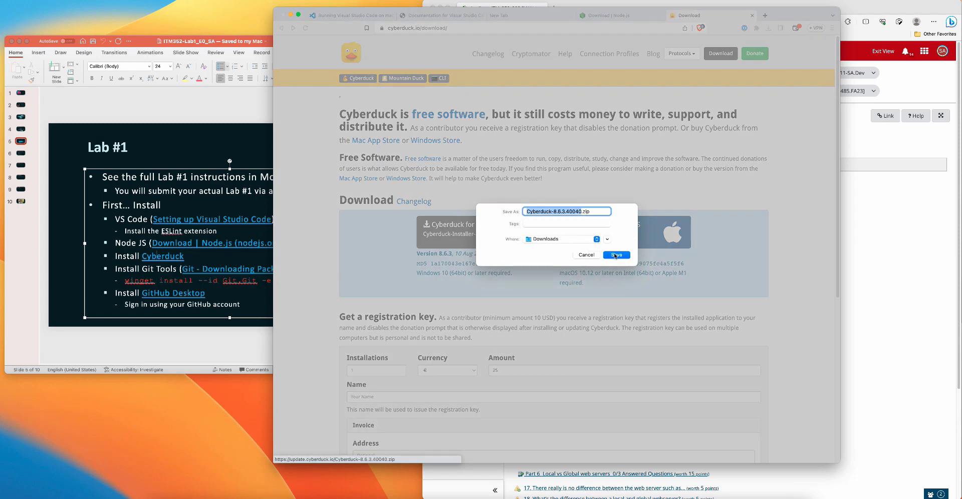
pyautogui.click(615, 256)
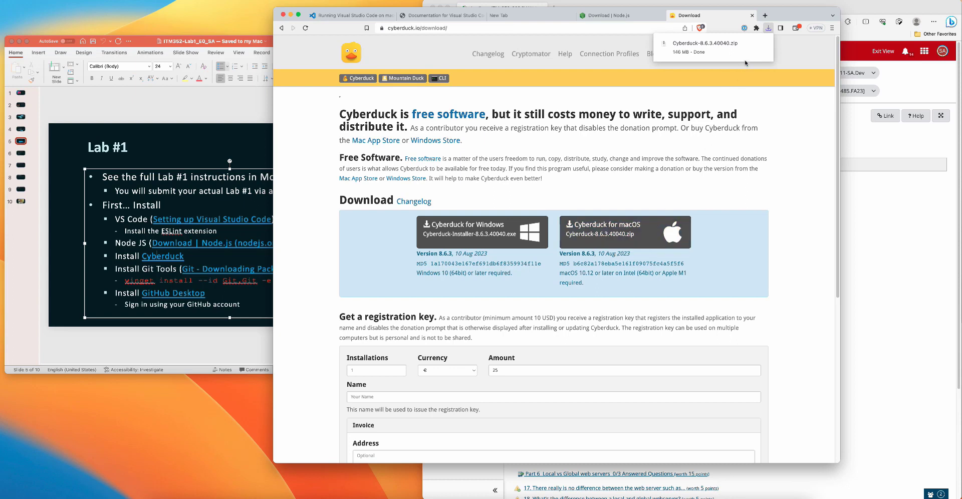
pyautogui.click(764, 46)
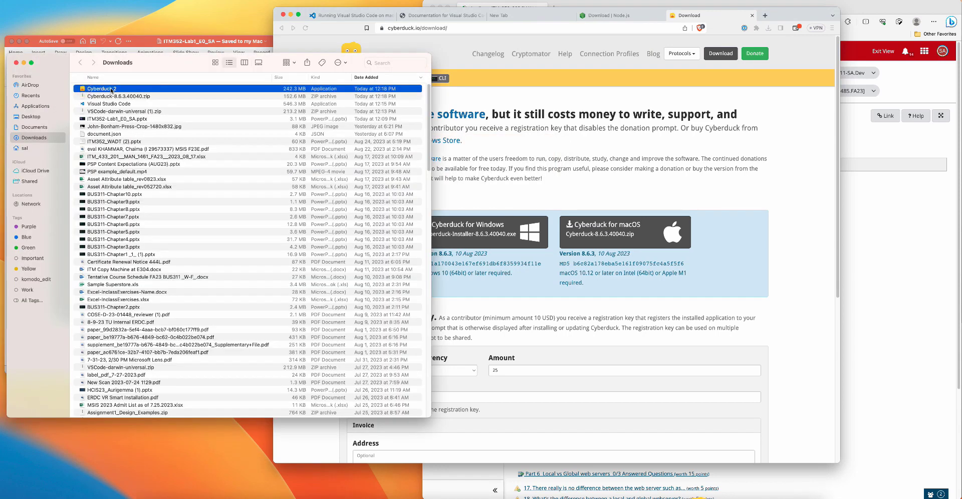
# Step: Launch the downloaded Cyberduck 2 application, approving its opening, and minimize the Cyberduck and browser windows
pyautogui.doubleClick(111, 89)
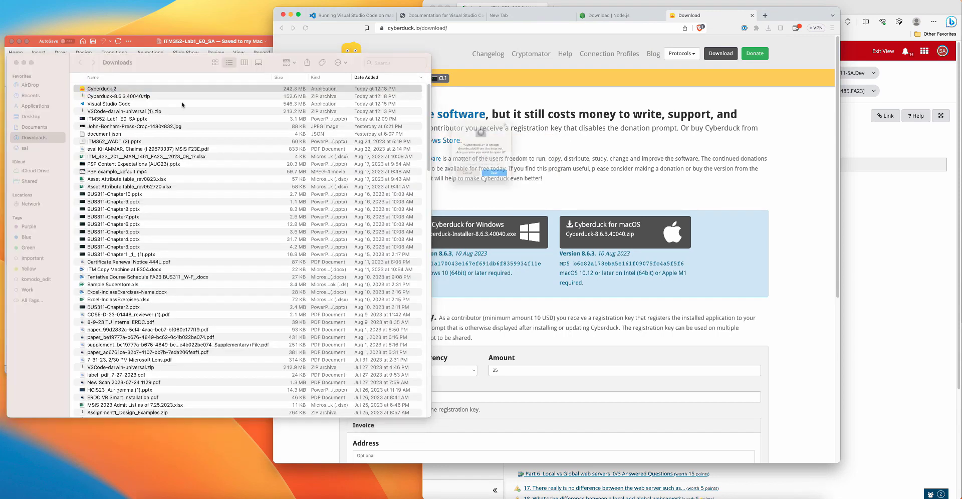
pyautogui.click(16, 62)
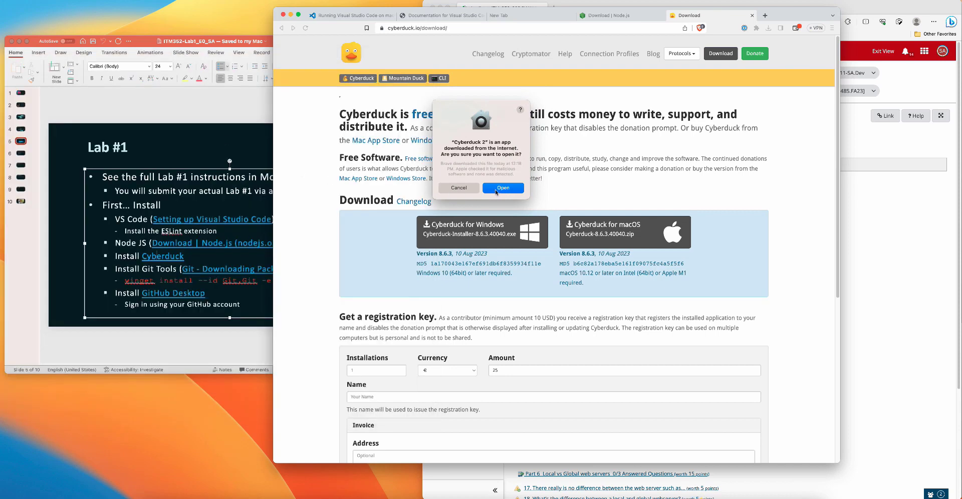
pyautogui.click(496, 189)
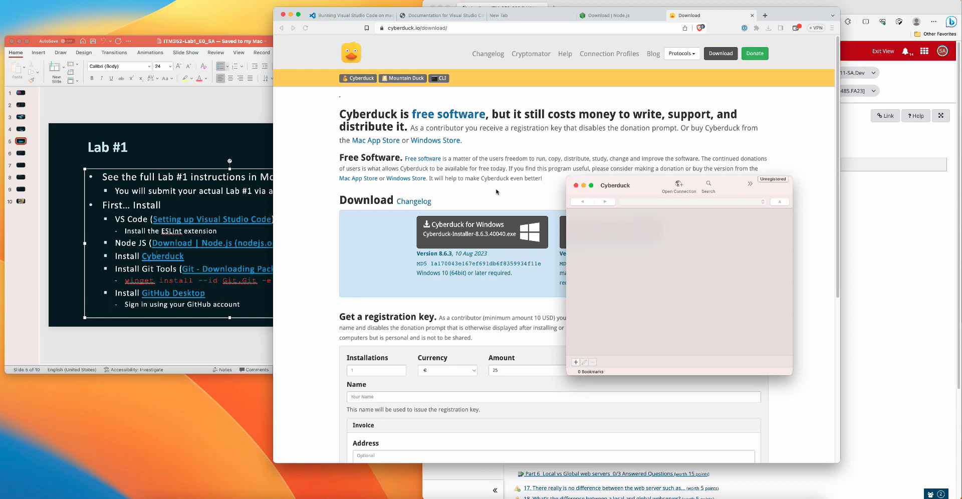
pyautogui.press('super+m')
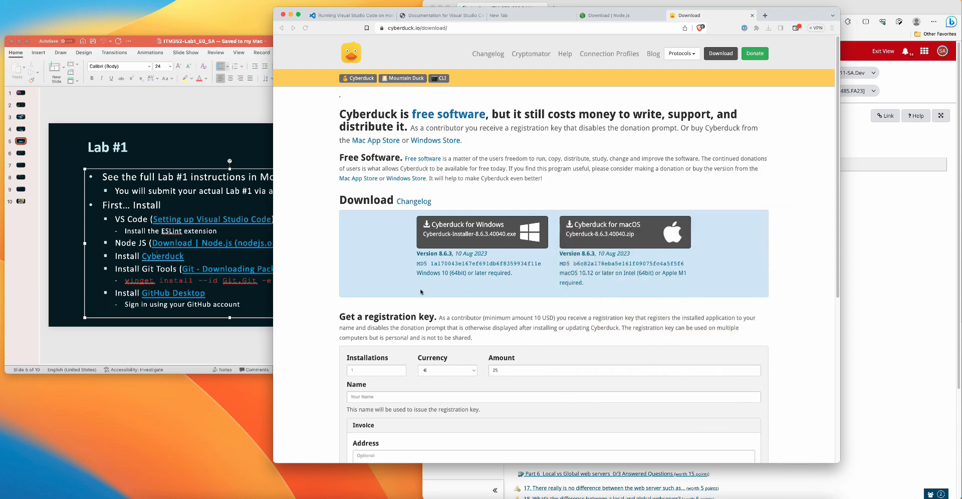
pyautogui.click(290, 16)
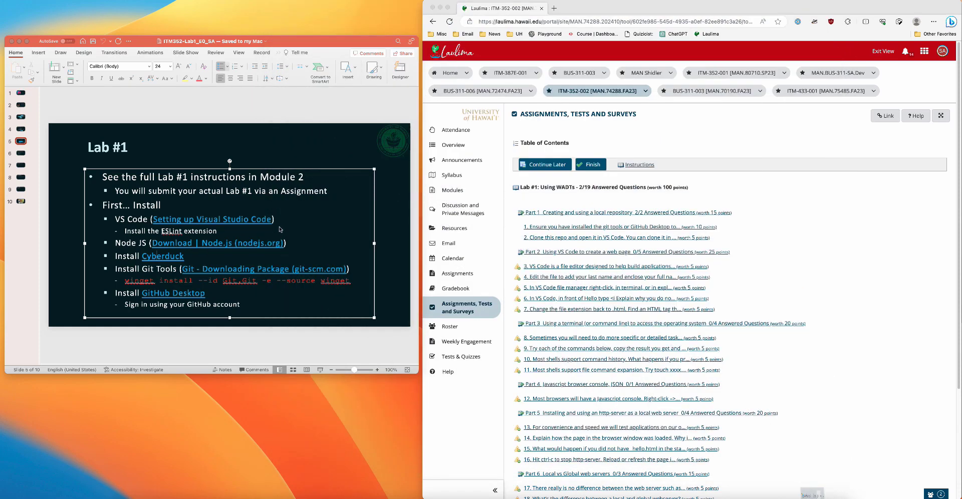
# Step: Open the Git - Downloading Package hyperlink from the Lab #1 slide in PowerPoint
pyautogui.click(231, 271)
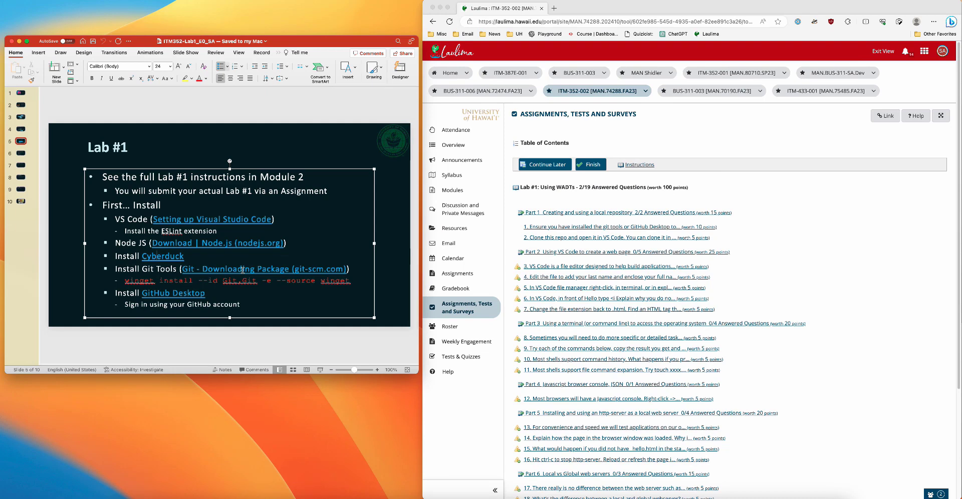
pyautogui.rightClick(242, 270)
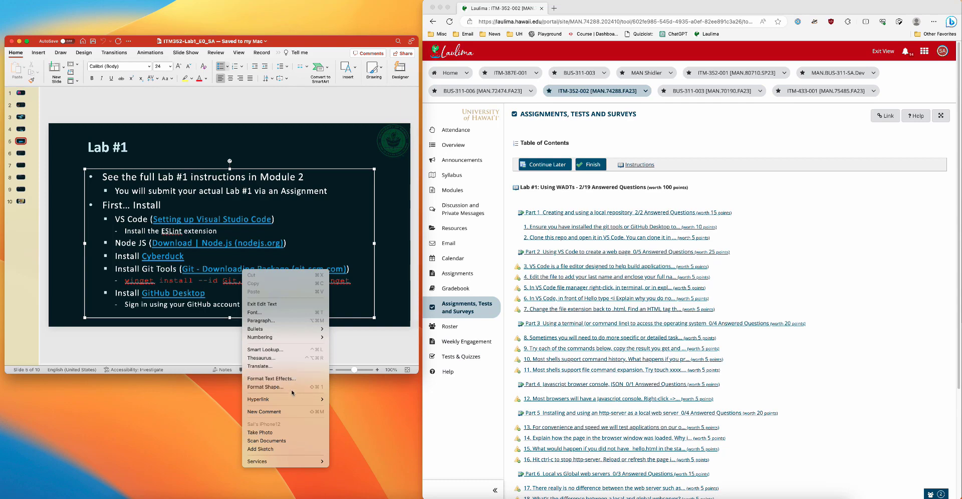
pyautogui.moveTo(301, 400)
pyautogui.click(339, 403)
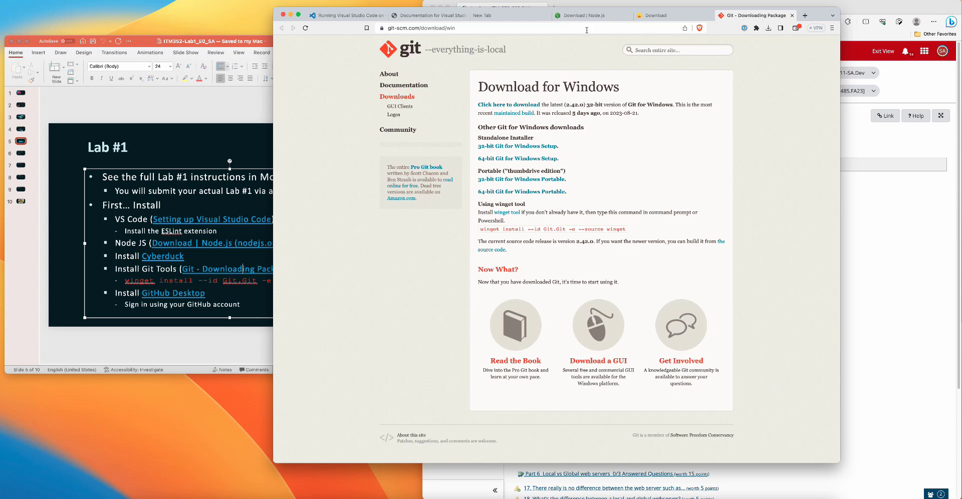
# Step: Go to the general Git downloads page by shortening the address to git-scm.com/download/
pyautogui.click(463, 29)
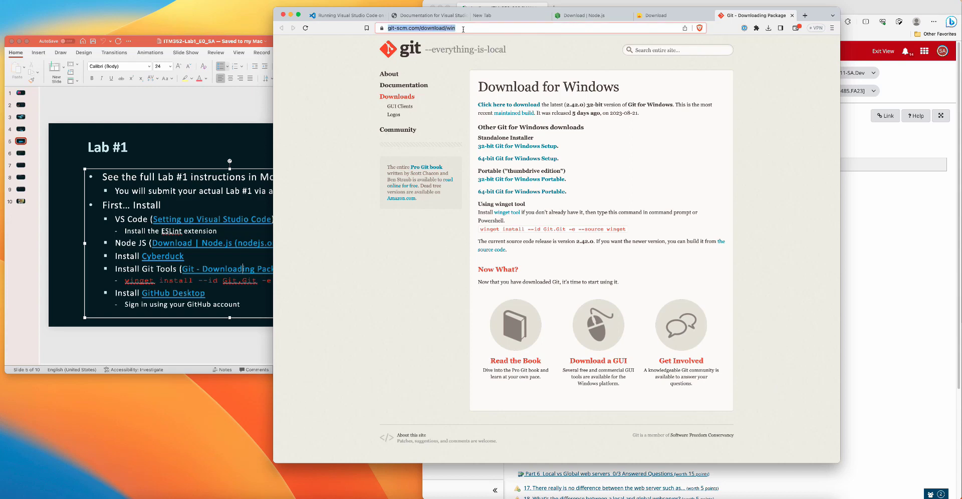
pyautogui.click(463, 29)
pyautogui.press('BackSpace')
pyautogui.press('BackSpace')
pyautogui.press('BackSpace')
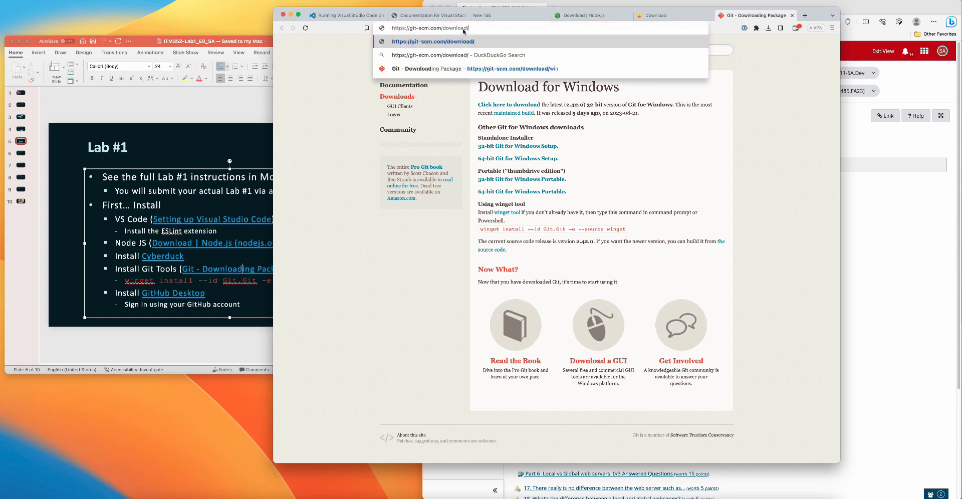
pyautogui.press('Return')
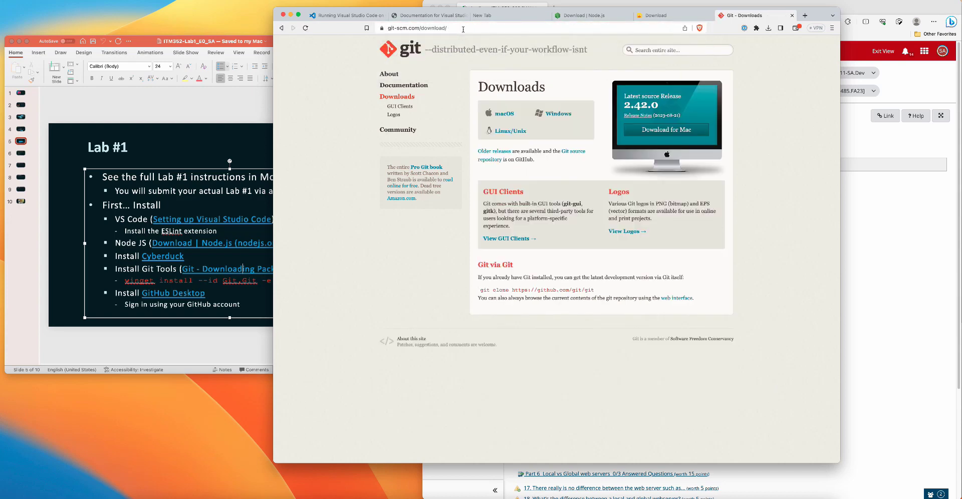
# Step: Download the macOS binary installer for Git from SourceForge to the Downloads folder as git-2.15.0-intel-universal-mavericks
pyautogui.click(498, 115)
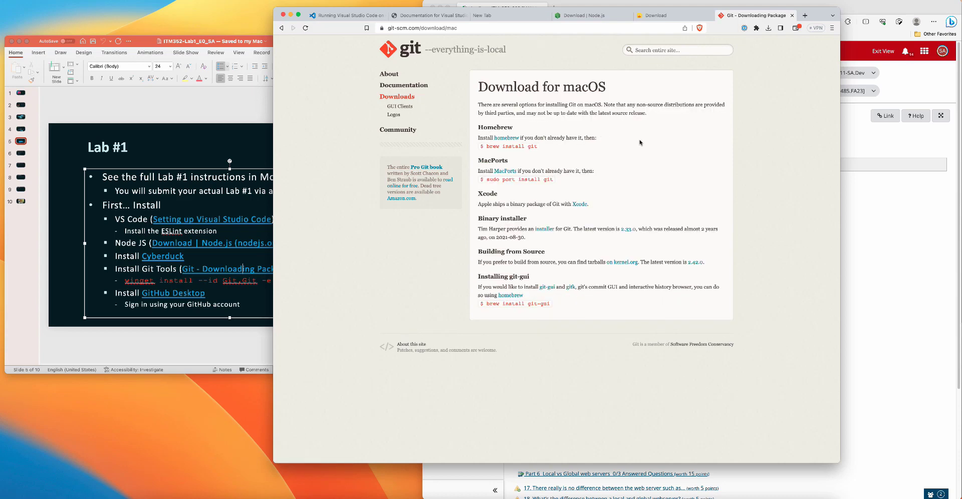
pyautogui.click(545, 229)
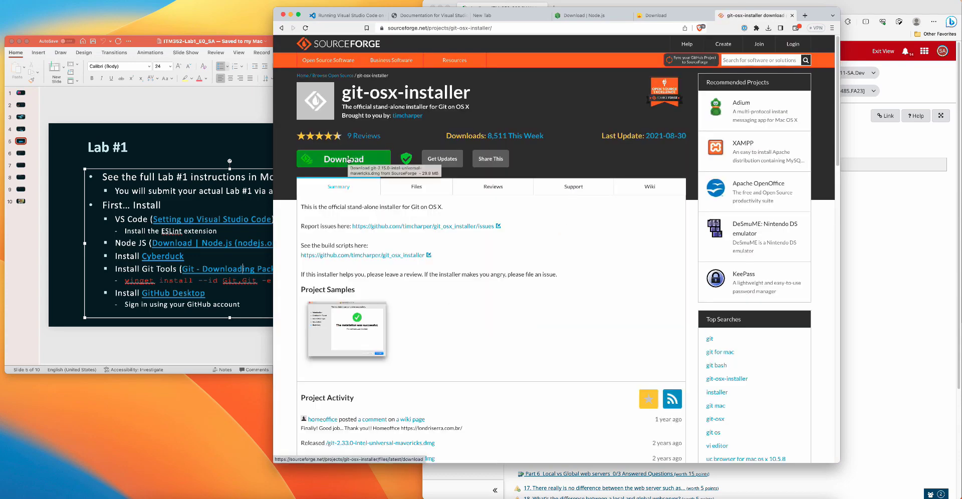
pyautogui.click(349, 160)
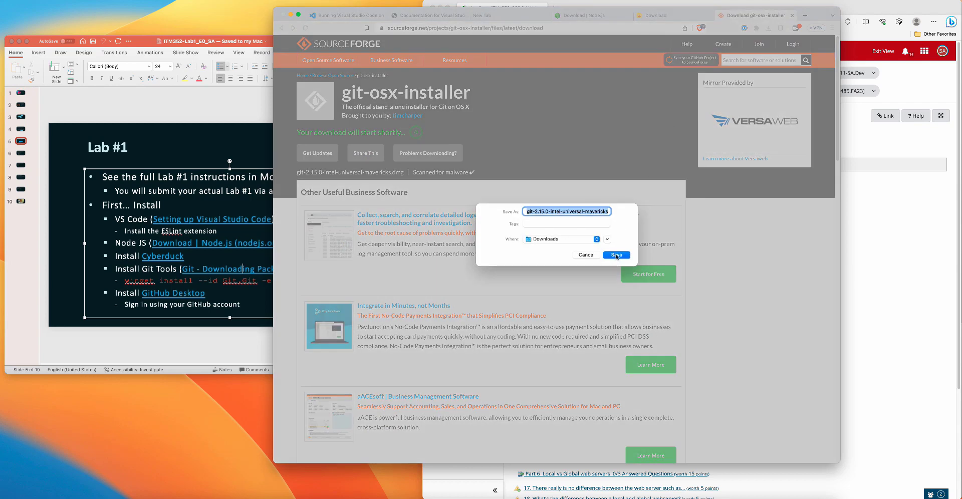
pyautogui.click(616, 256)
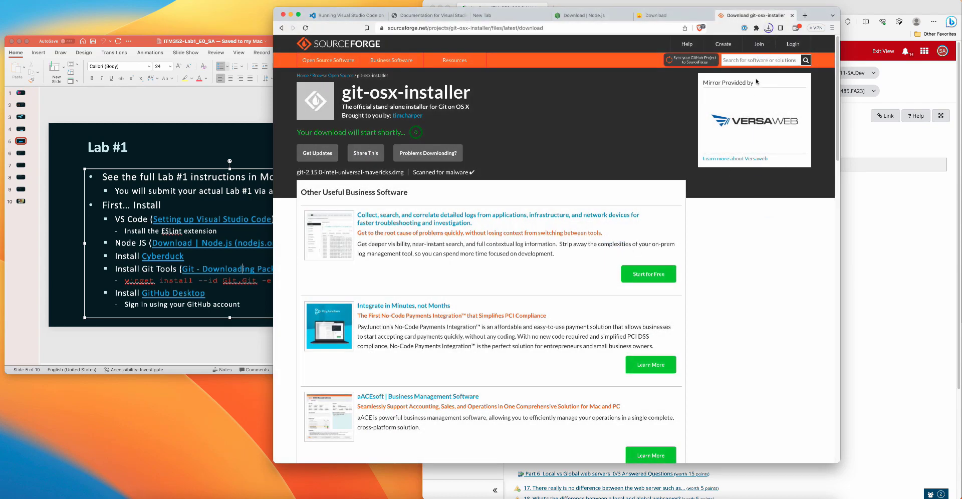
# Step: Open the downloaded git-2.15.0-intel-universal-mavericks disk image and select its installer package
pyautogui.click(768, 28)
pyautogui.click(765, 46)
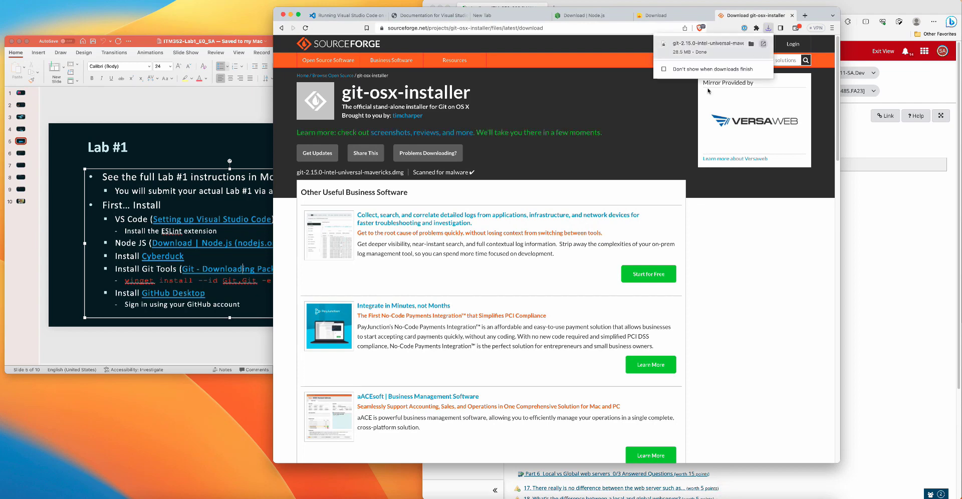
pyautogui.click(344, 117)
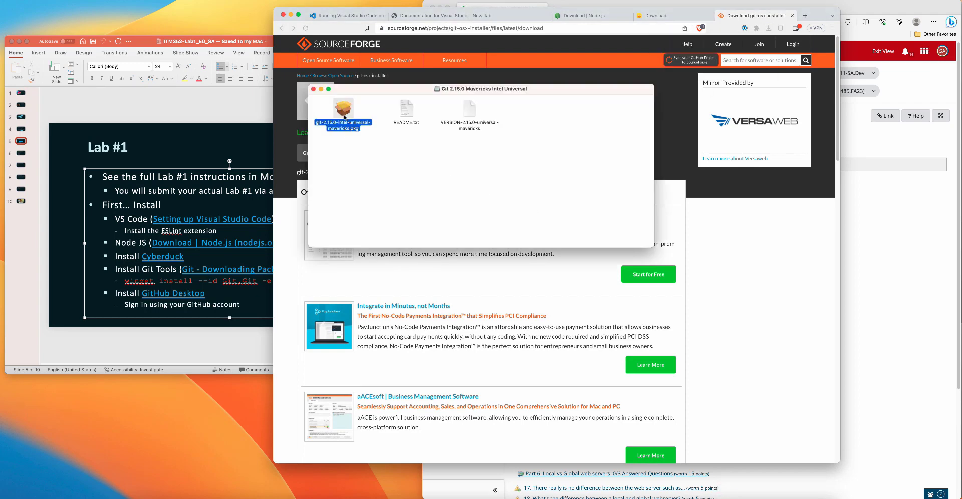
# Step: Try to launch git-2.15.0-intel-universal-mavericks.pkg directly from the disk image
pyautogui.doubleClick(345, 117)
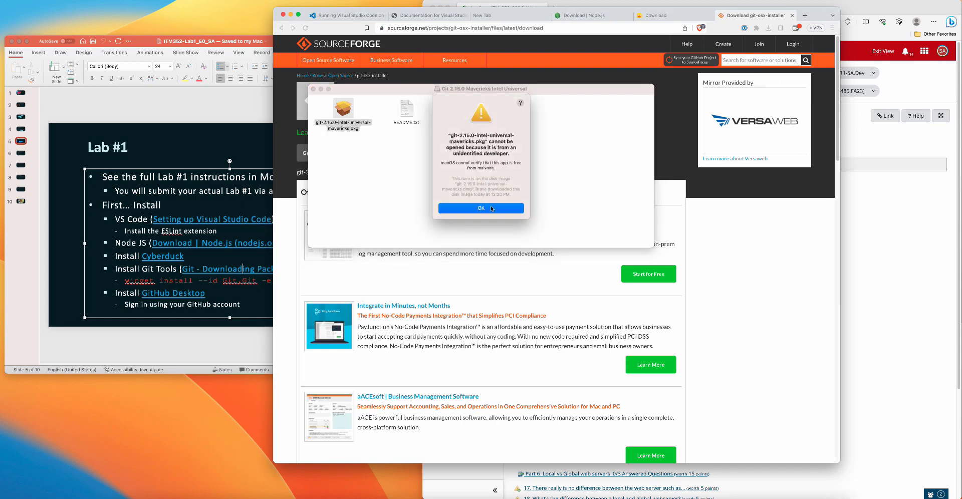
pyautogui.click(482, 209)
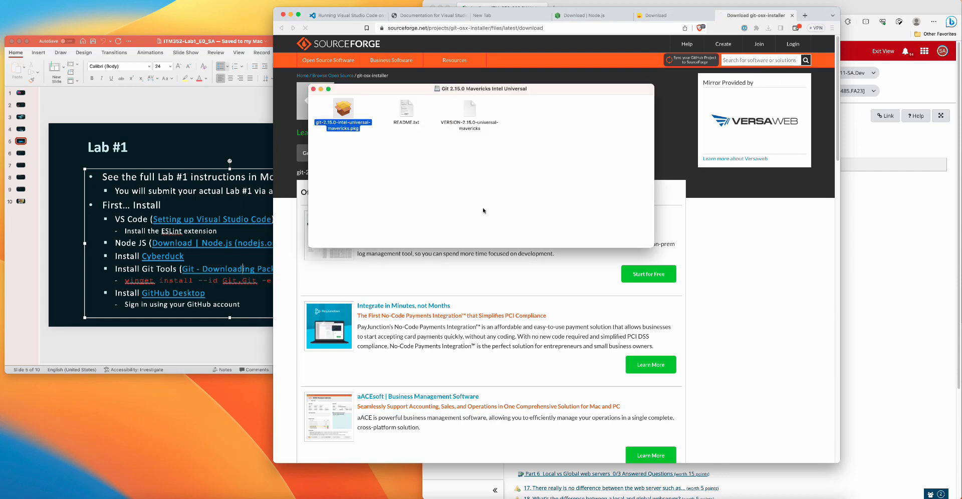
pyautogui.doubleClick(338, 113)
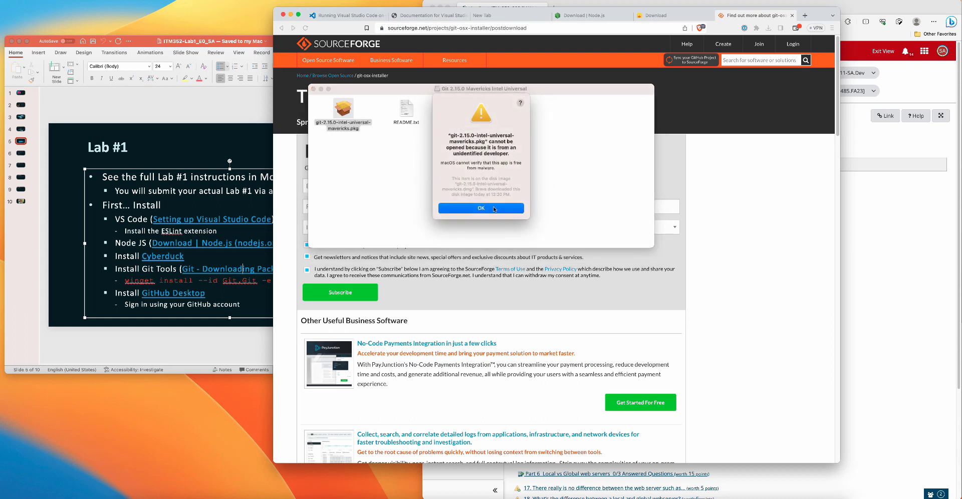
pyautogui.click(485, 210)
# Step: Open git-2.15.0-intel-universal-mavericks.pkg by overriding the unidentified-developer block
pyautogui.rightClick(342, 112)
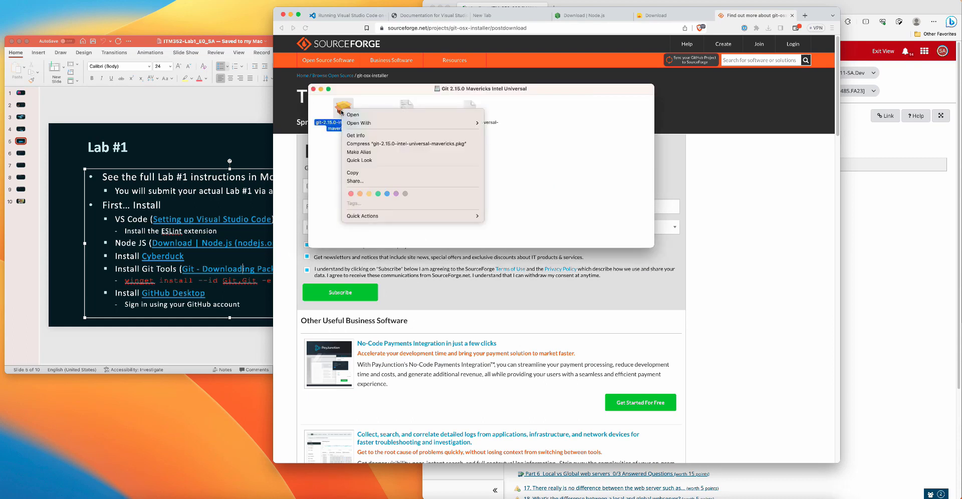
pyautogui.click(357, 116)
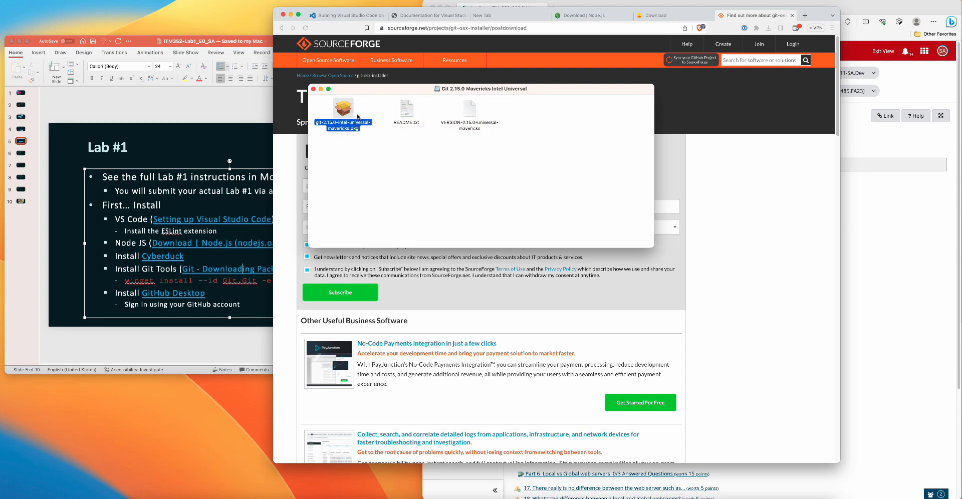
pyautogui.click(458, 219)
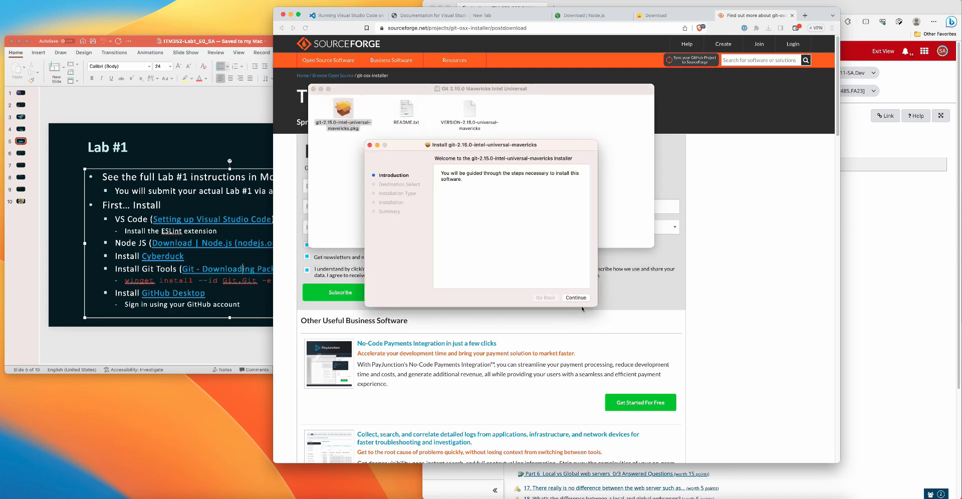
# Step: Run the standard Git installation on Macintosh HD, authorizing it with the account password
pyautogui.click(575, 299)
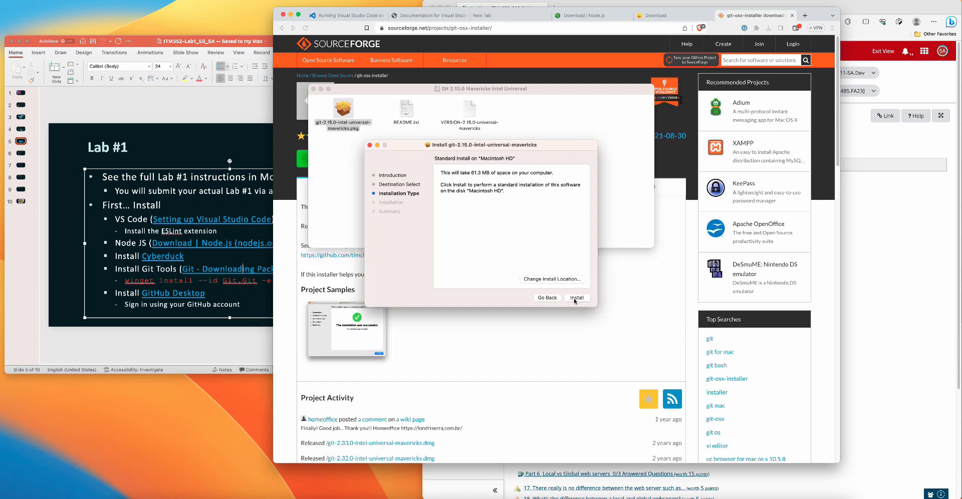
pyautogui.click(576, 297)
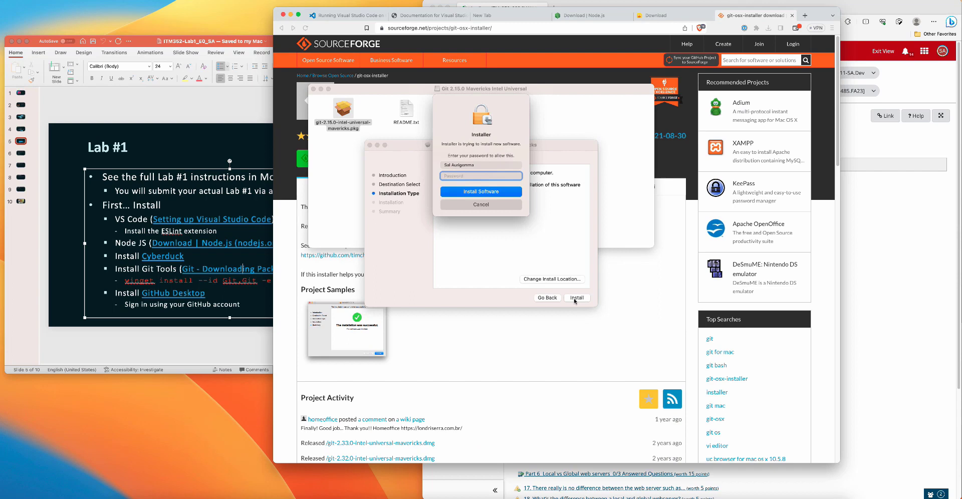
pyautogui.write('*******')
pyautogui.press('Return')
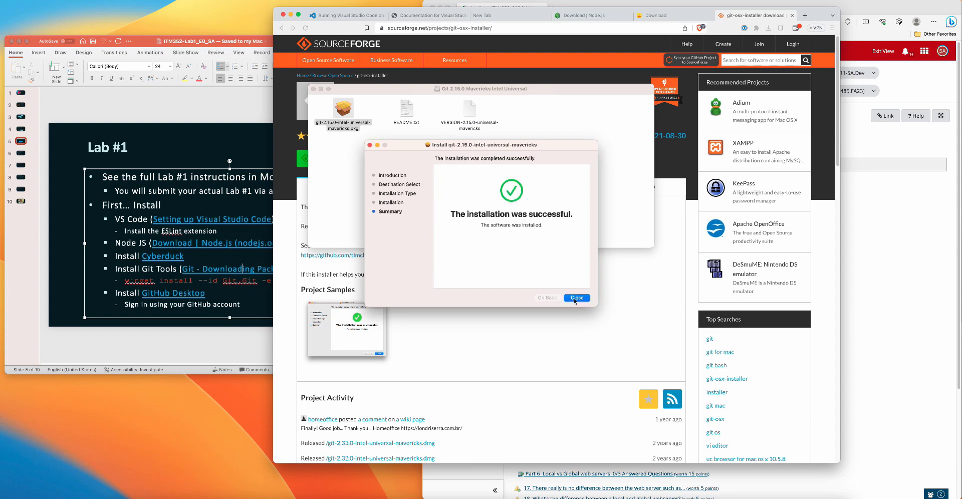
# Step: Close the finished Git installer, moving it to the Trash, and minimize the browser window
pyautogui.click(576, 299)
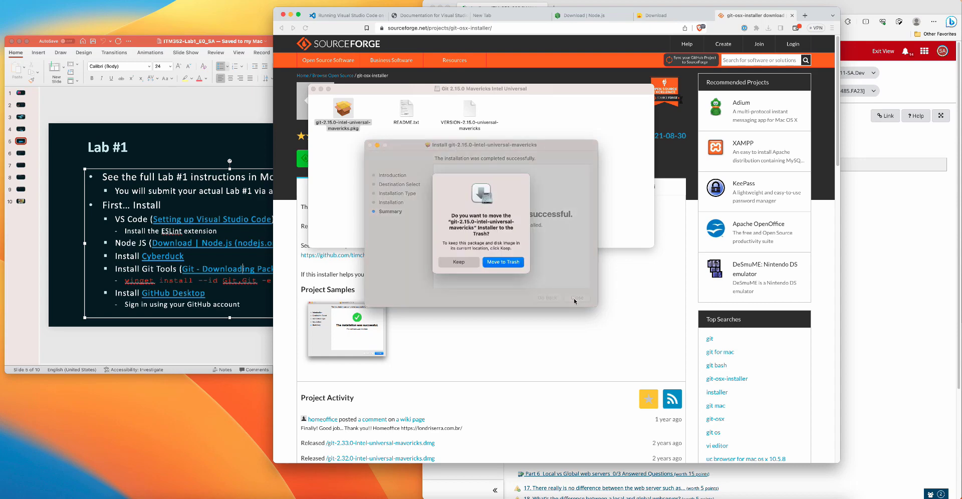
pyautogui.click(504, 265)
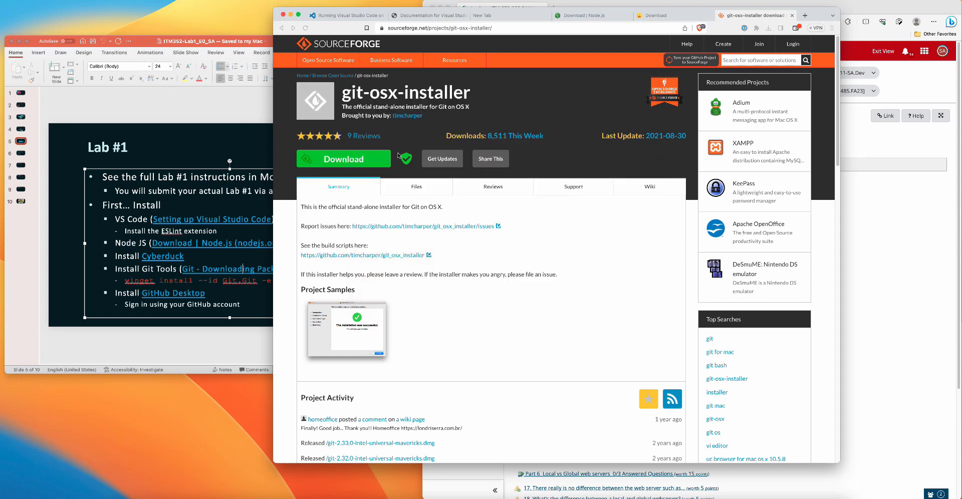
pyautogui.click(283, 14)
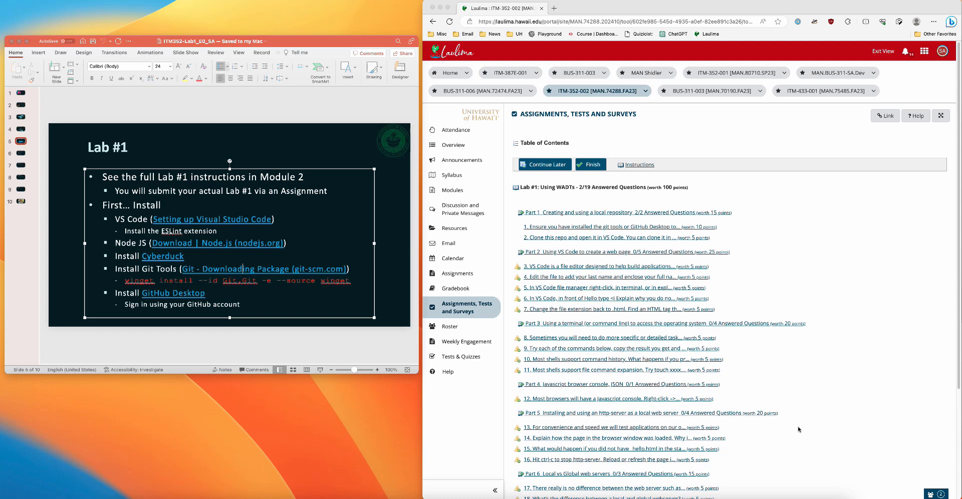
# Step: Run git --version in the Visual Studio Code terminal and accept installing the command line developer tools
pyautogui.click(761, 498)
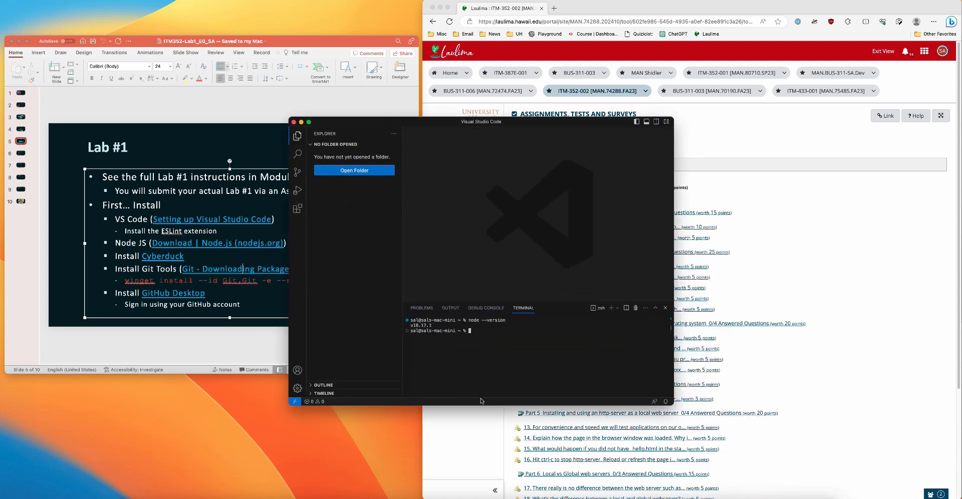
pyautogui.write('git --version')
pyautogui.press('Return')
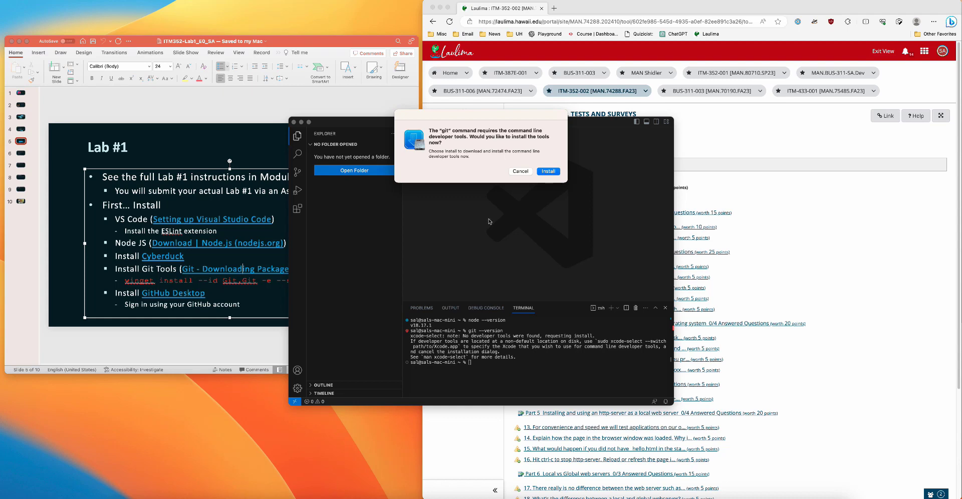
pyautogui.click(548, 171)
pyautogui.click(577, 258)
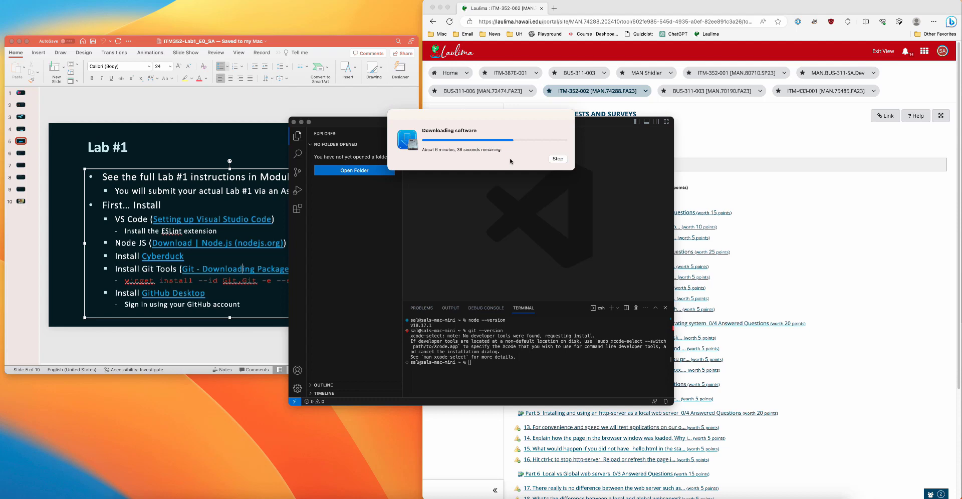
# Step: Search for "github desktop download" in a new Microsoft Edge tab and open the GitHub Desktop site
pyautogui.click(554, 9)
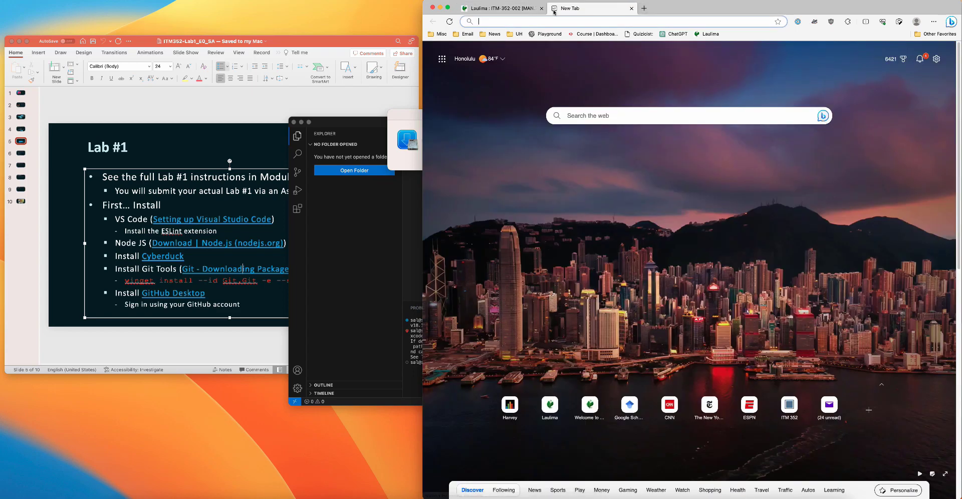
pyautogui.write('github de')
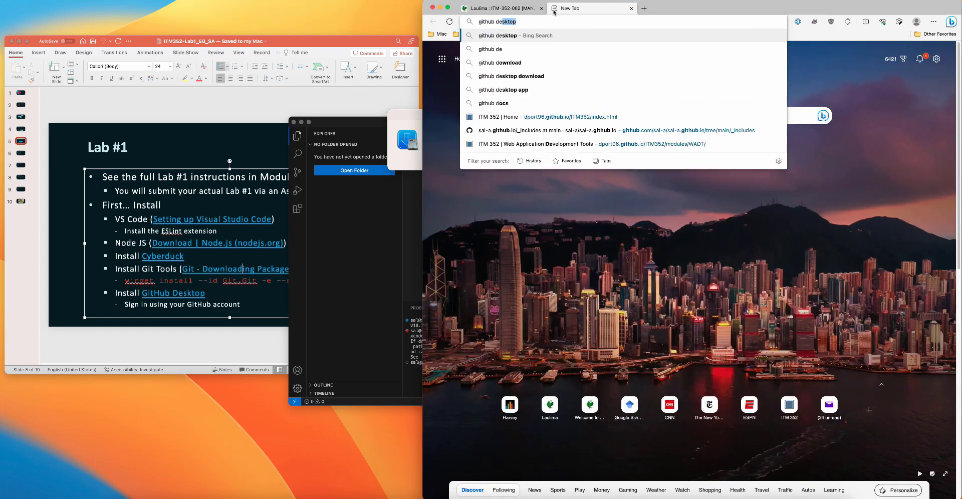
pyautogui.write('sktop download')
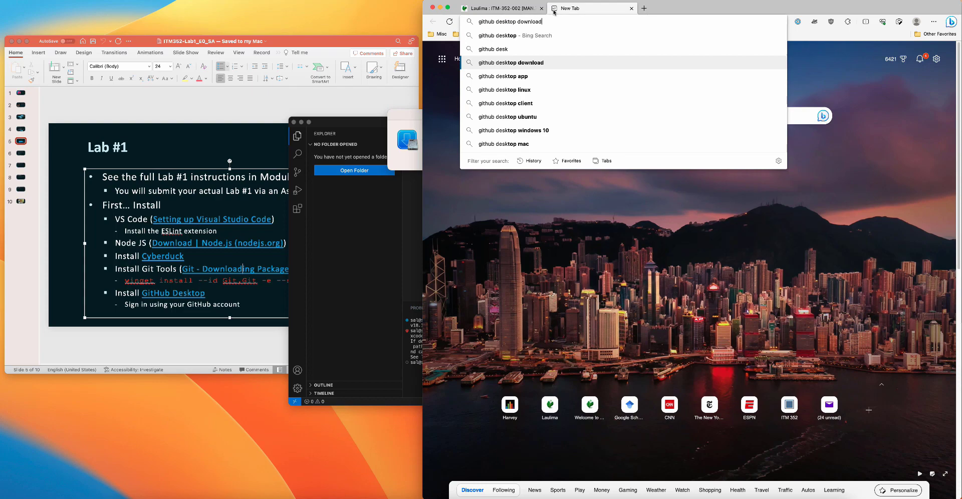
pyautogui.press('Return')
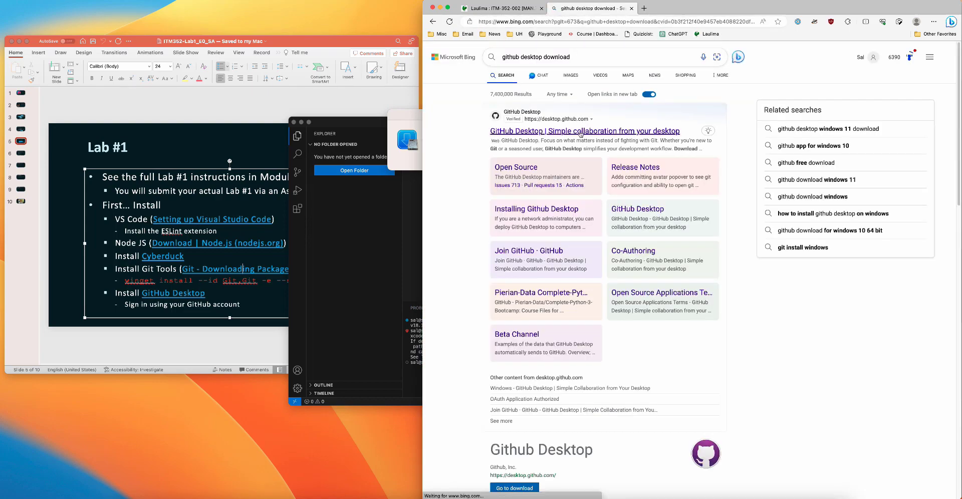
pyautogui.click(581, 132)
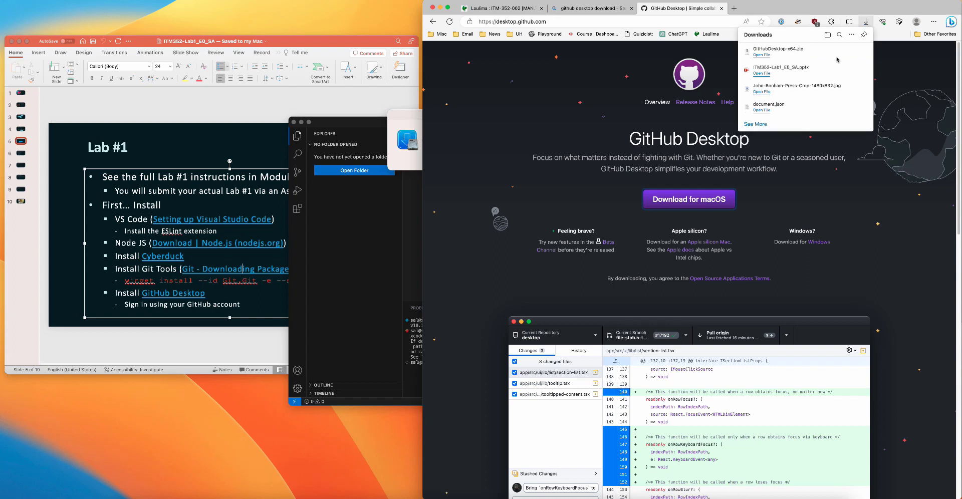
# Step: Unpack the downloaded GitHubDesktop-x64.zip and launch the GitHub Desktop application, approving its opening
pyautogui.click(762, 55)
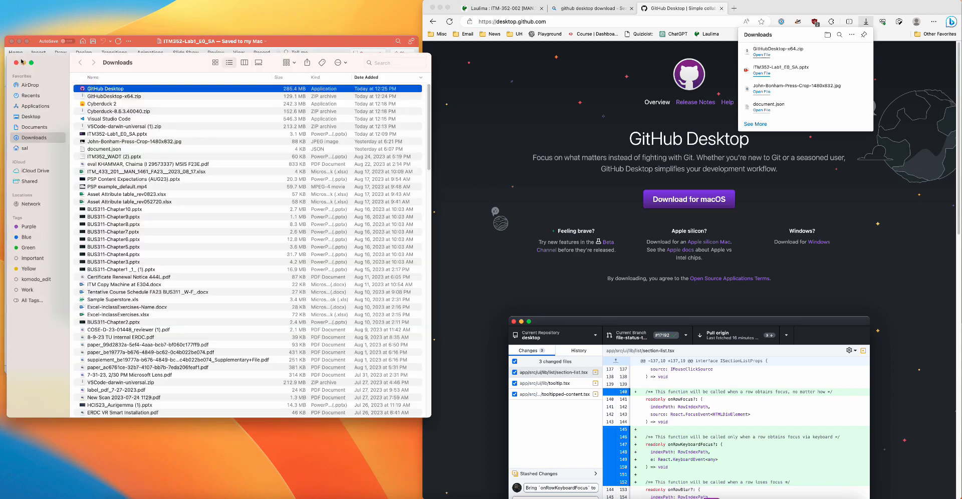
pyautogui.doubleClick(132, 89)
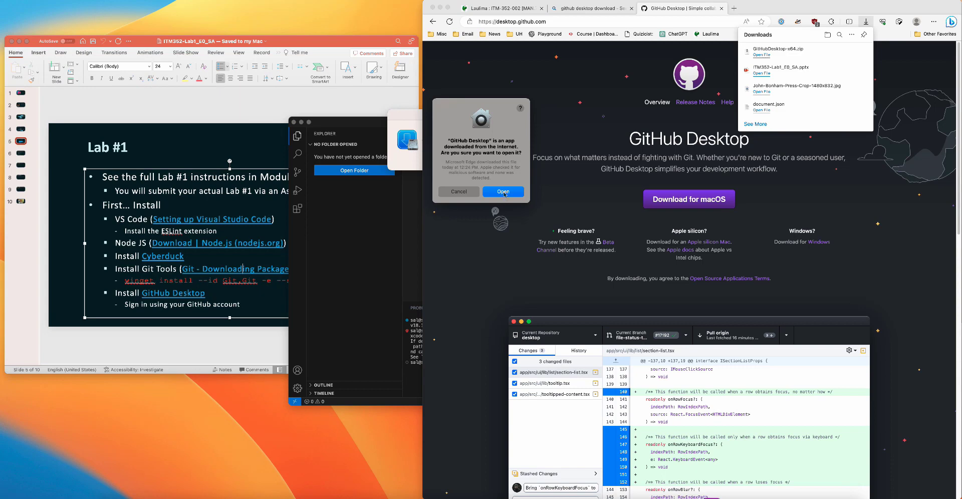
pyautogui.click(503, 192)
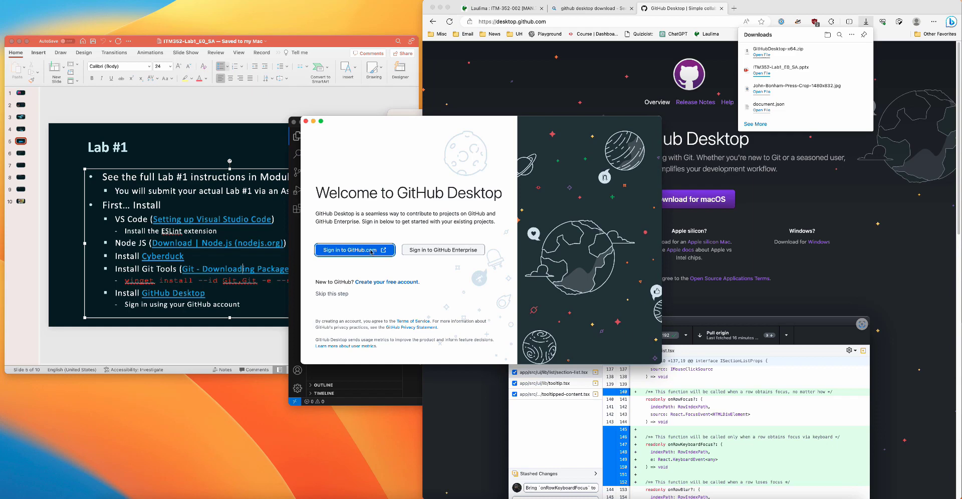
# Step: Sign in to GitHub.com with the saved GitHub (UH) login and return to GitHub Desktop, allowing Brave Browser access to the Downloads folder
pyautogui.click(367, 253)
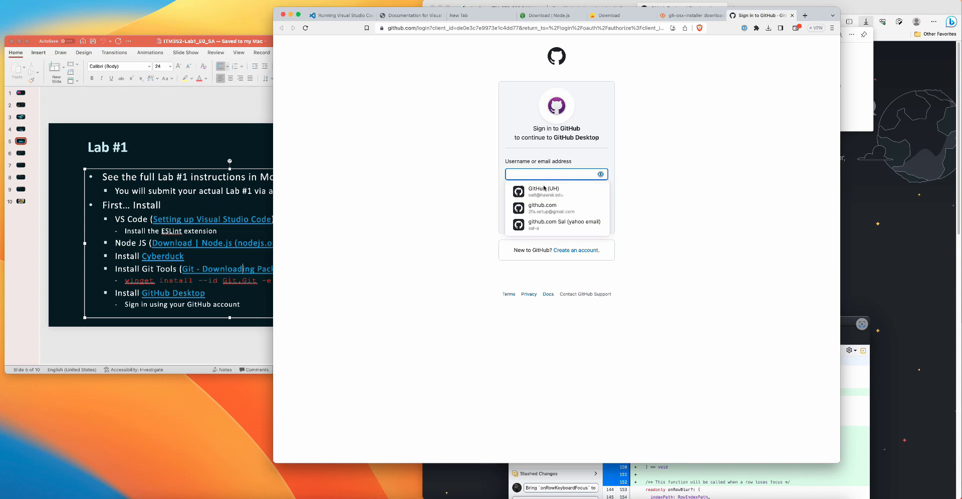
pyautogui.click(544, 188)
pyautogui.click(549, 222)
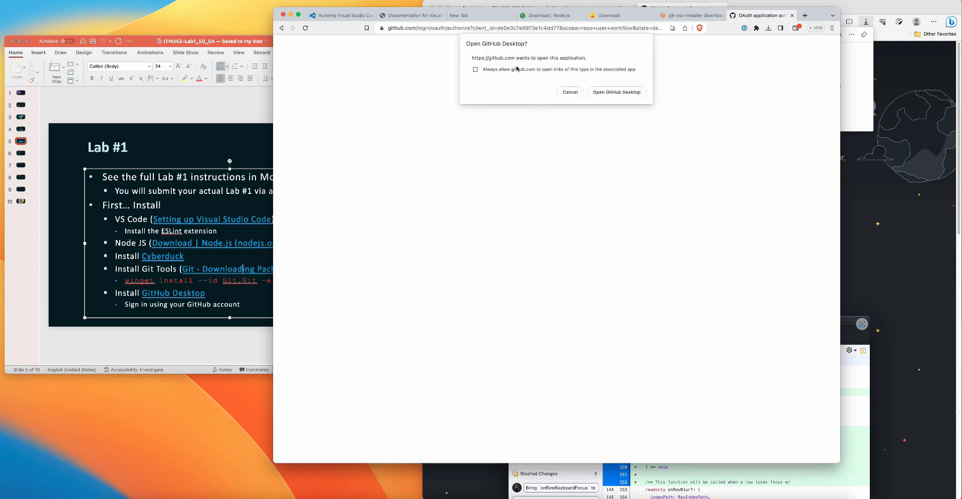
pyautogui.click(612, 93)
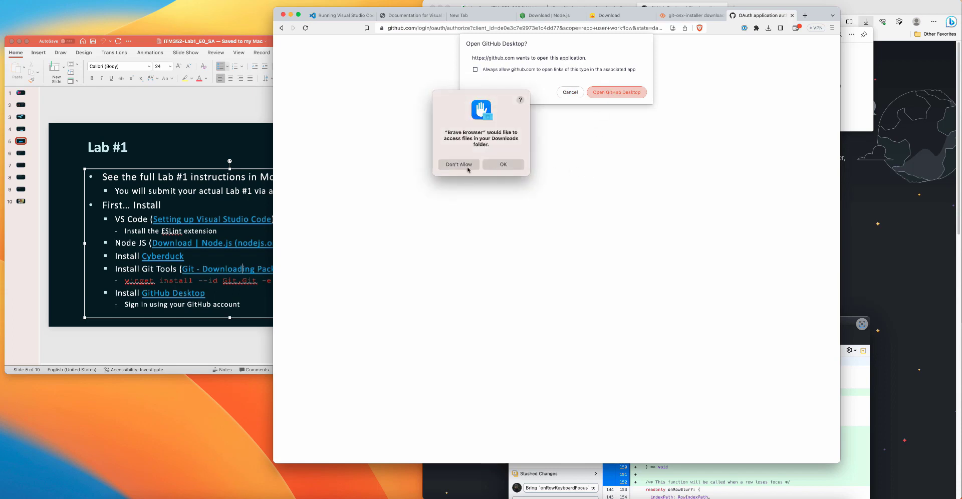
pyautogui.click(515, 166)
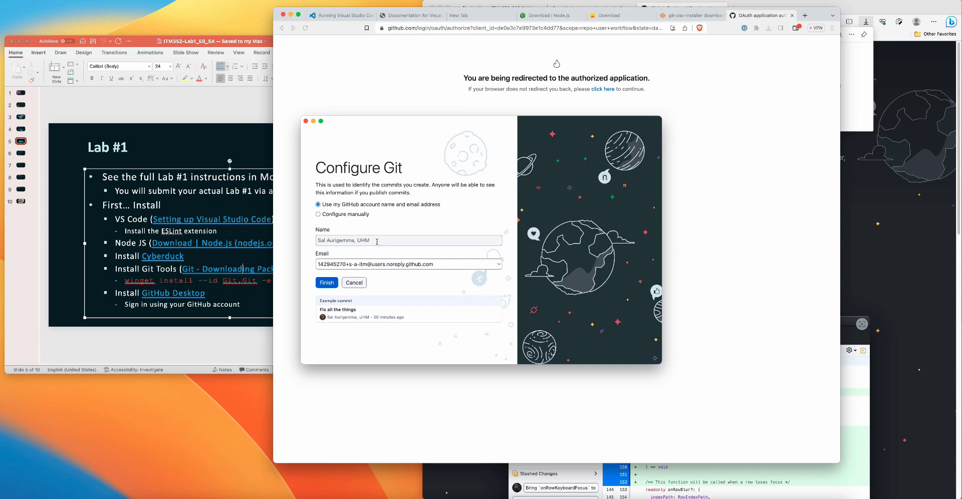
# Step: Configure Git with the GitHub account name and the university e-mail address, and finish the setup
pyautogui.click(444, 264)
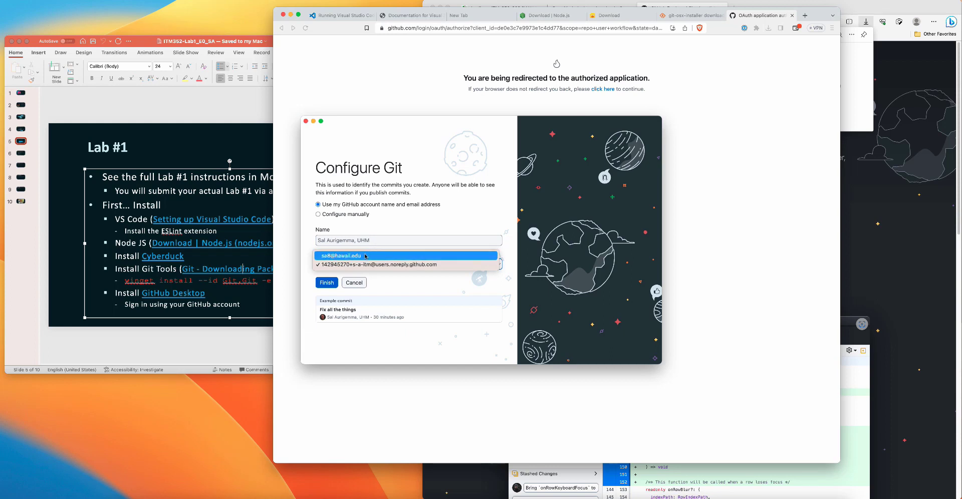
pyautogui.click(350, 256)
pyautogui.click(327, 282)
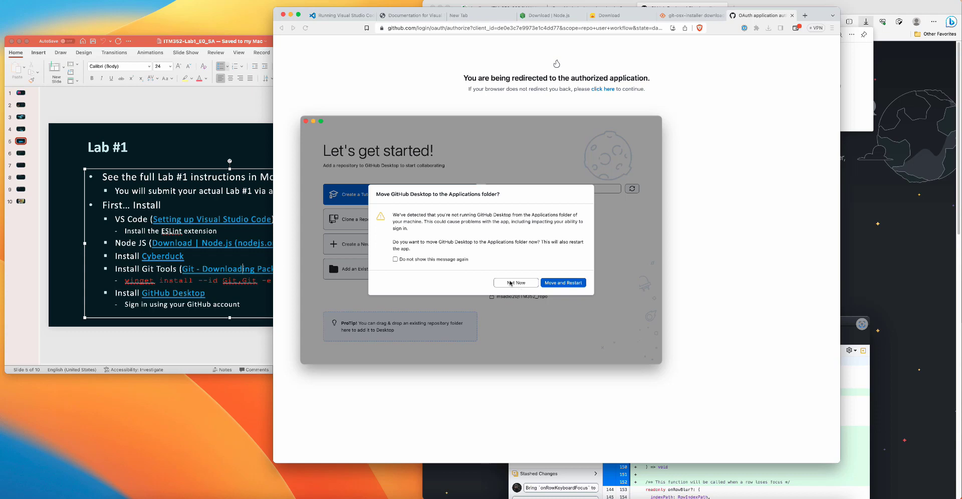
# Step: Decline moving GitHub Desktop to the Applications folder, and close its window and the Brave browser window with all its tabs
pyautogui.click(510, 283)
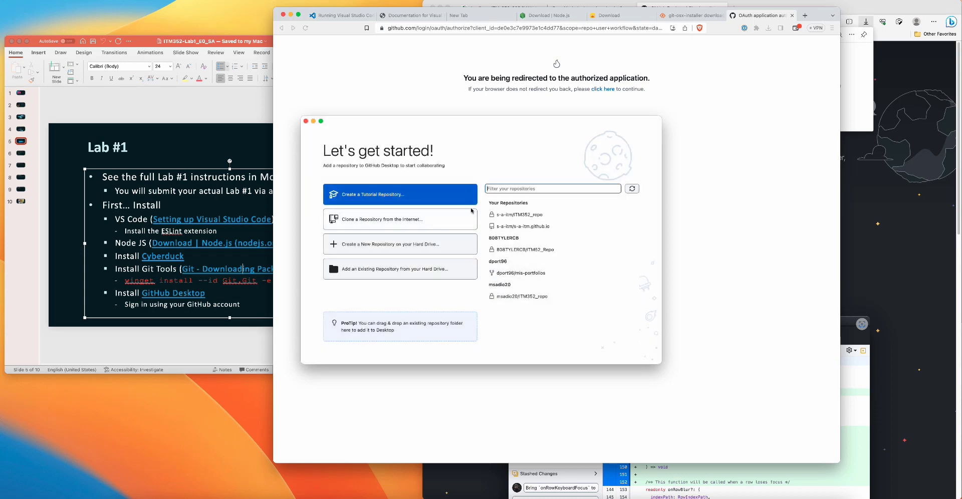
pyautogui.click(306, 121)
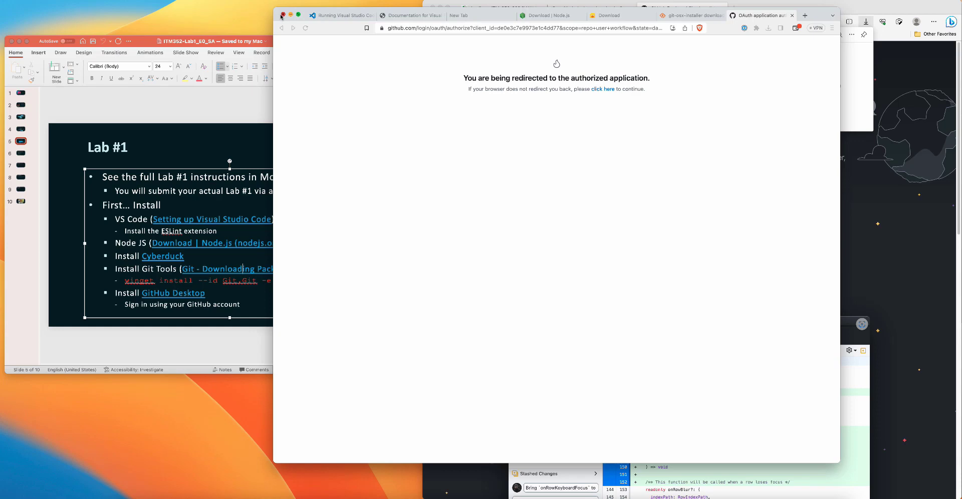
pyautogui.click(282, 15)
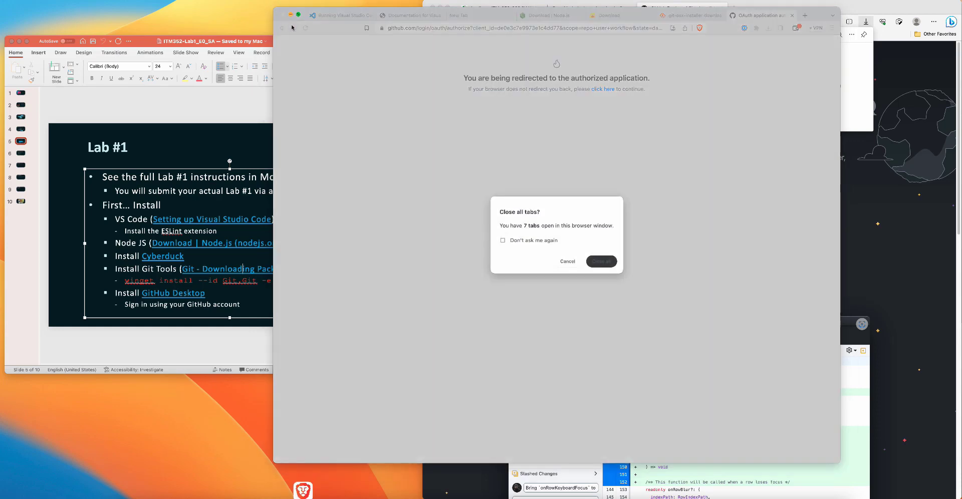
pyautogui.click(600, 262)
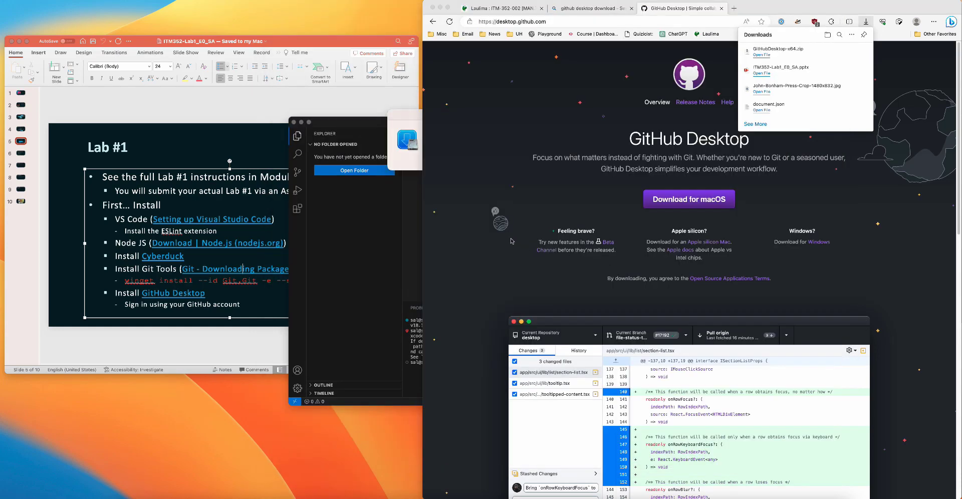
# Step: Move the Visual Studio Code window clear of the Lab #1 slide and check the progress of the developer tools installation
pyautogui.click(404, 164)
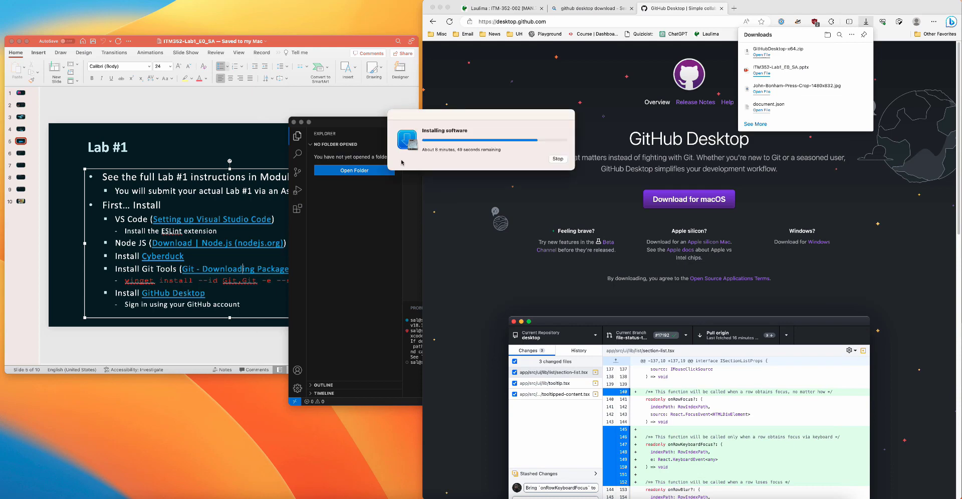
pyautogui.click(369, 131)
pyautogui.moveTo(556, 122); pyautogui.dragTo(704, 199)
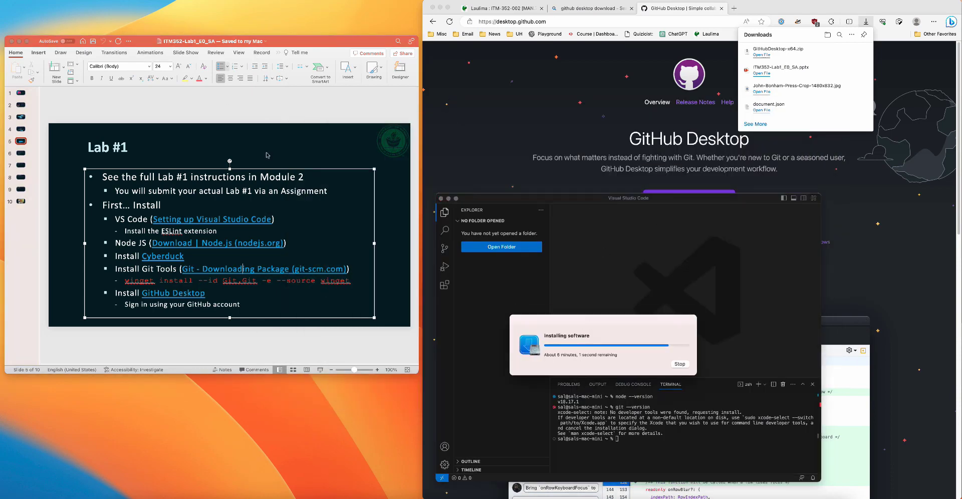
pyautogui.click(266, 152)
pyautogui.click(584, 324)
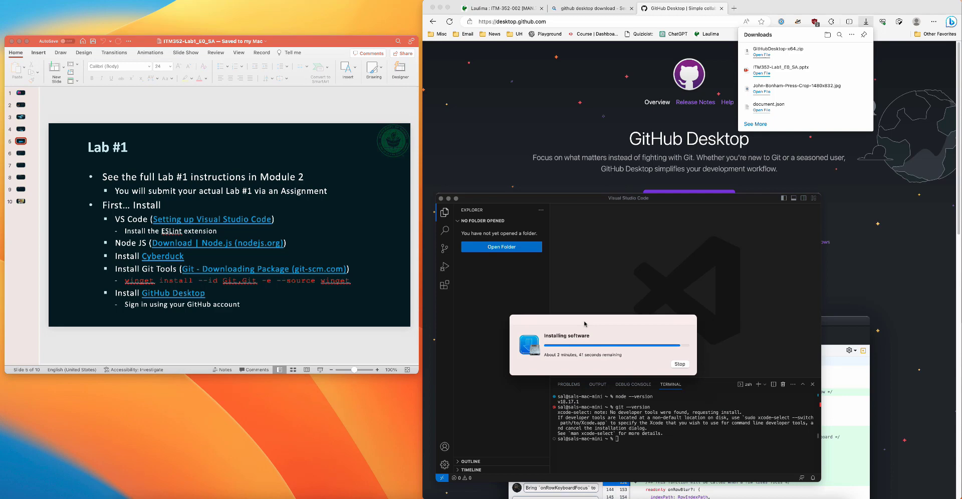
# Step: Close the GitHub Desktop site and the "github desktop download" search tab in Microsoft Edge, keeping the Laulima tab
pyautogui.click(711, 112)
pyautogui.click(721, 8)
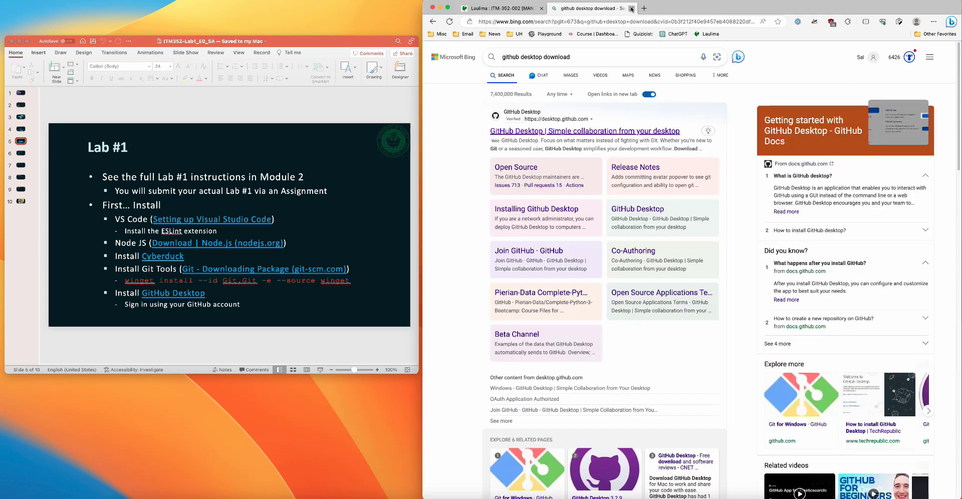
pyautogui.click(631, 8)
# Step: Dismiss the finished installer, rerun git --version in the Visual Studio Code terminal, and minimize the Visual Studio Code window
pyautogui.press('super+Tab')
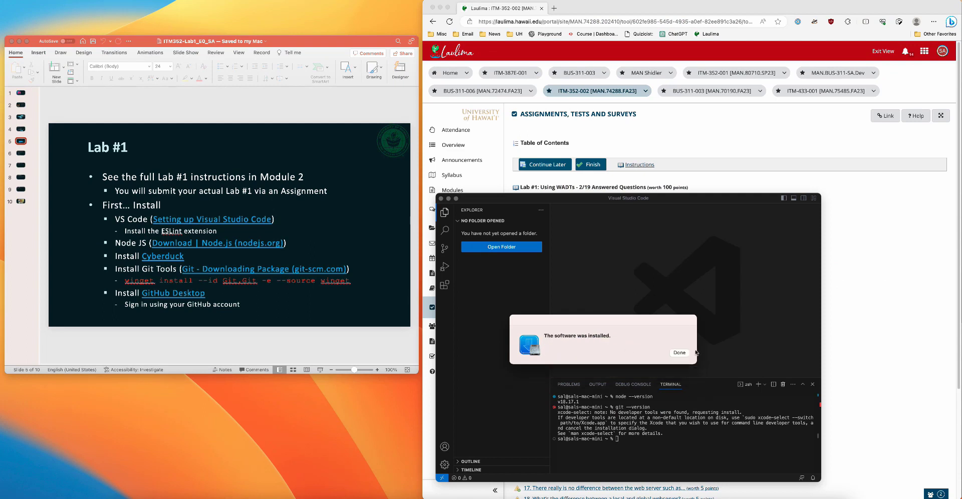
pyautogui.click(680, 353)
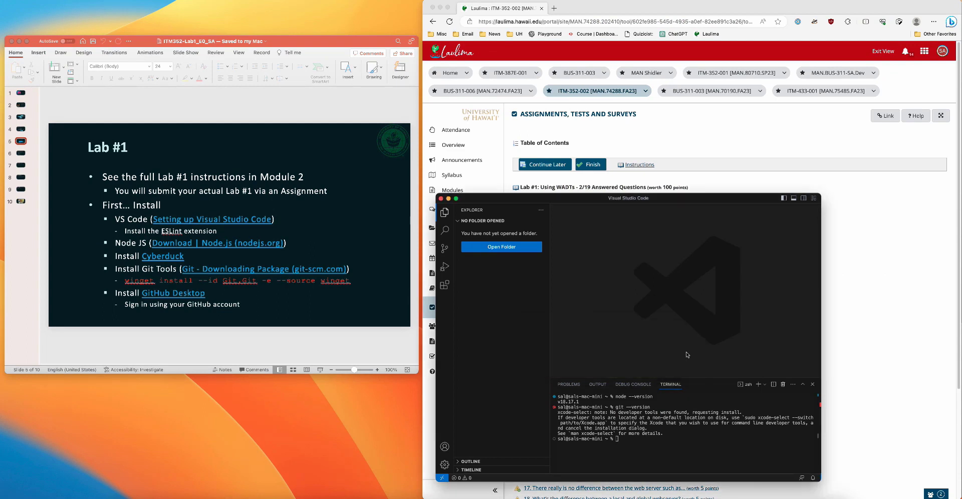
pyautogui.click(622, 440)
pyautogui.press('Up')
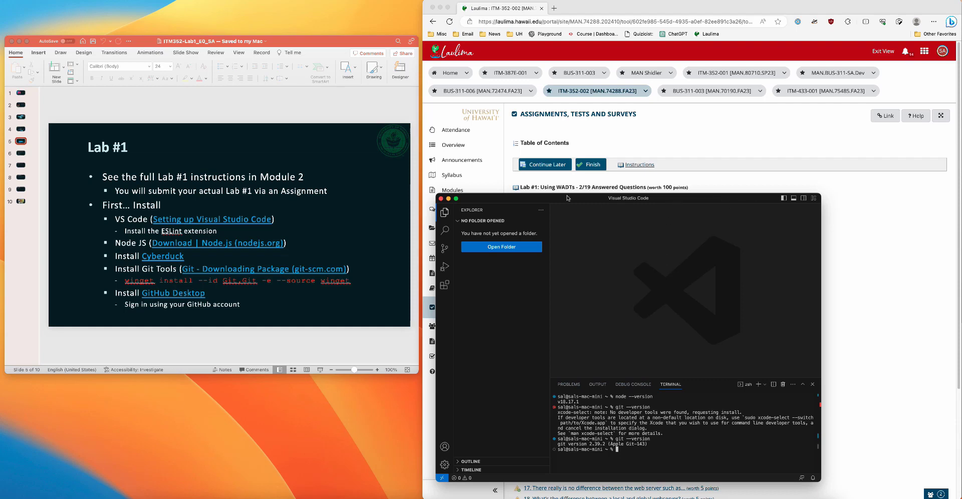
pyautogui.click(449, 199)
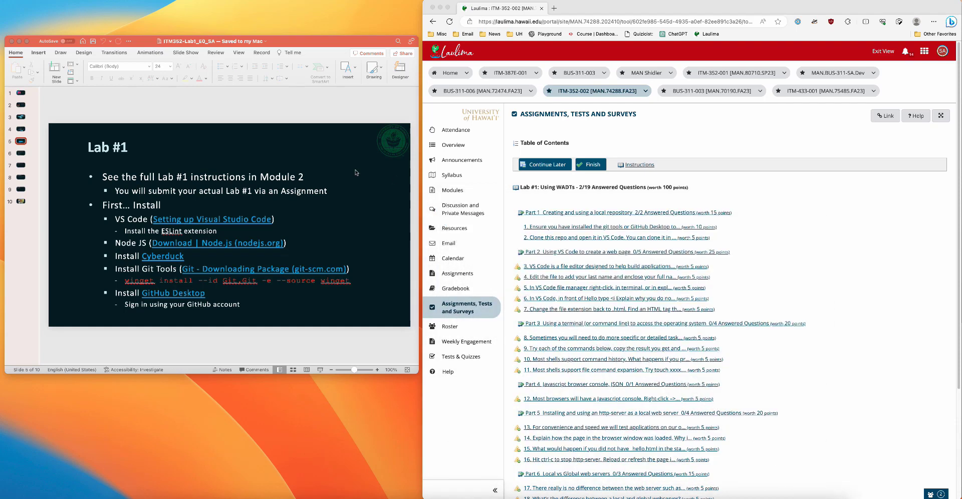
# Step: Switch to the PowerPoint presentation and advance to slide 6, "Lab 1", covering the default terminal and Task 1
pyautogui.click(220, 109)
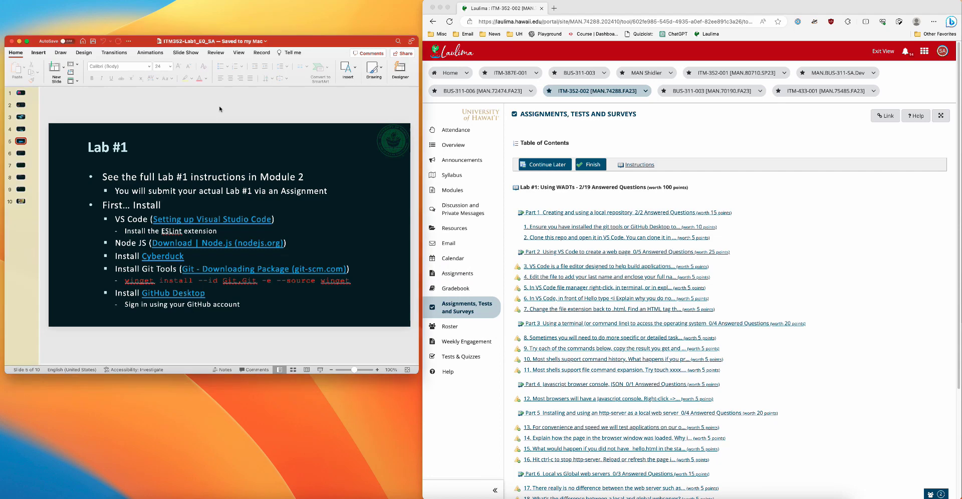
pyautogui.press('Down')
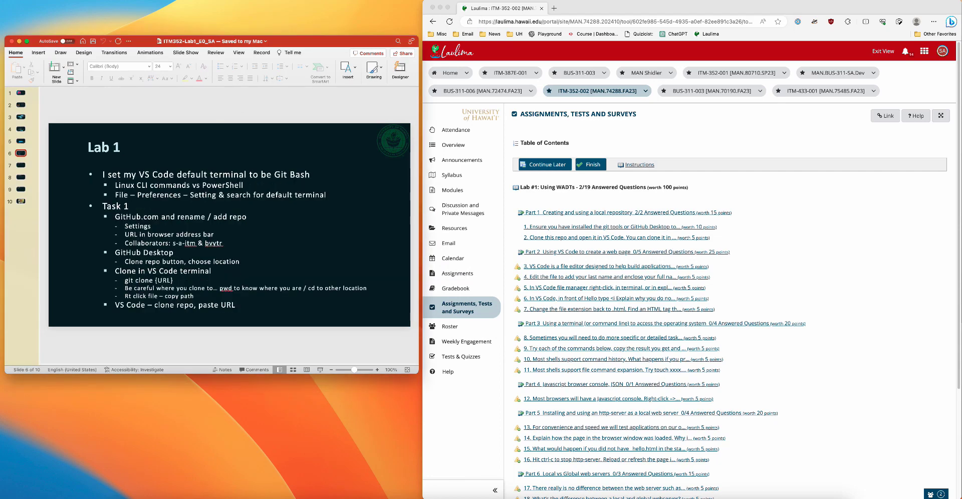
pyautogui.click(852, 1)
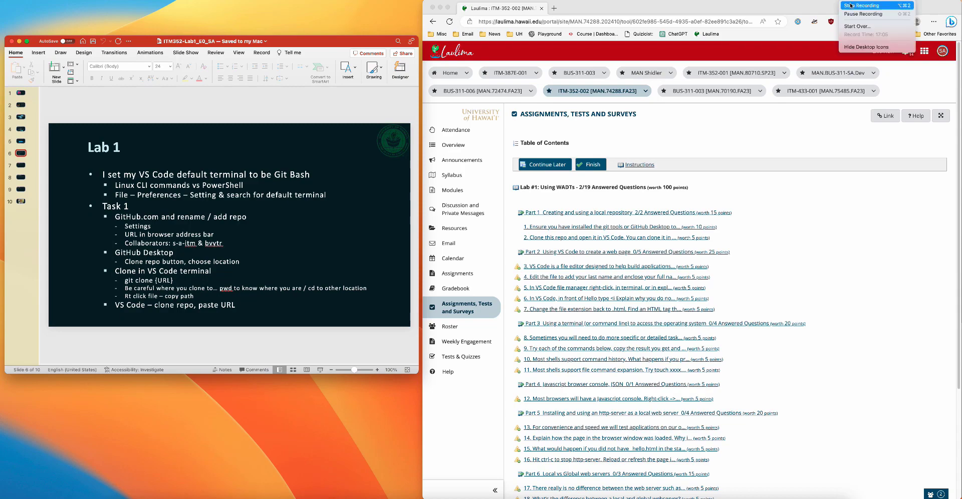